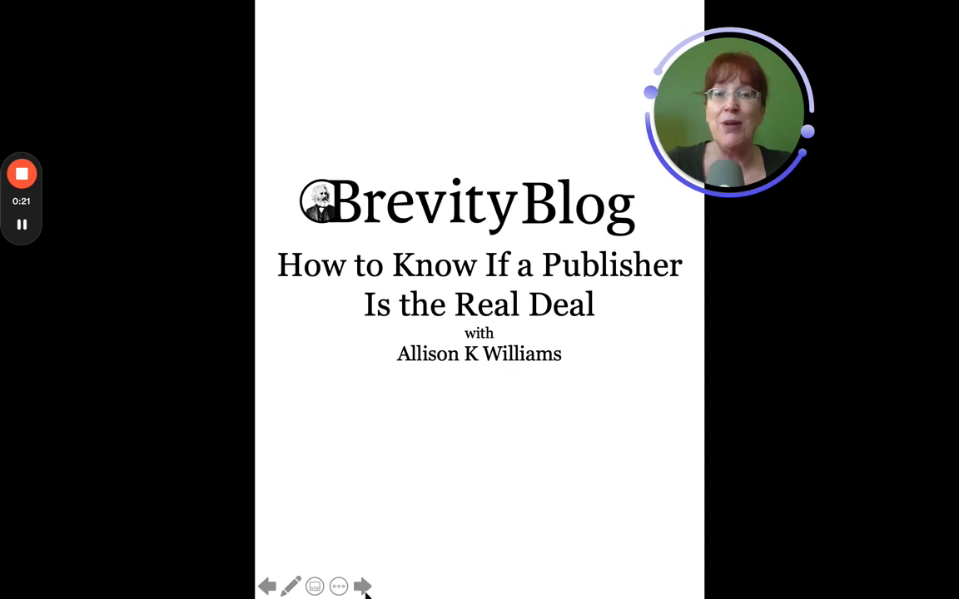
Step: Advance the slideshow to reveal the letter's greeting, contest and prize paragraphs, questions and sign-off
{"action": "left_click", "coordinate": [364, 588]}
{"action": "left_click", "coordinate": [364, 588]}
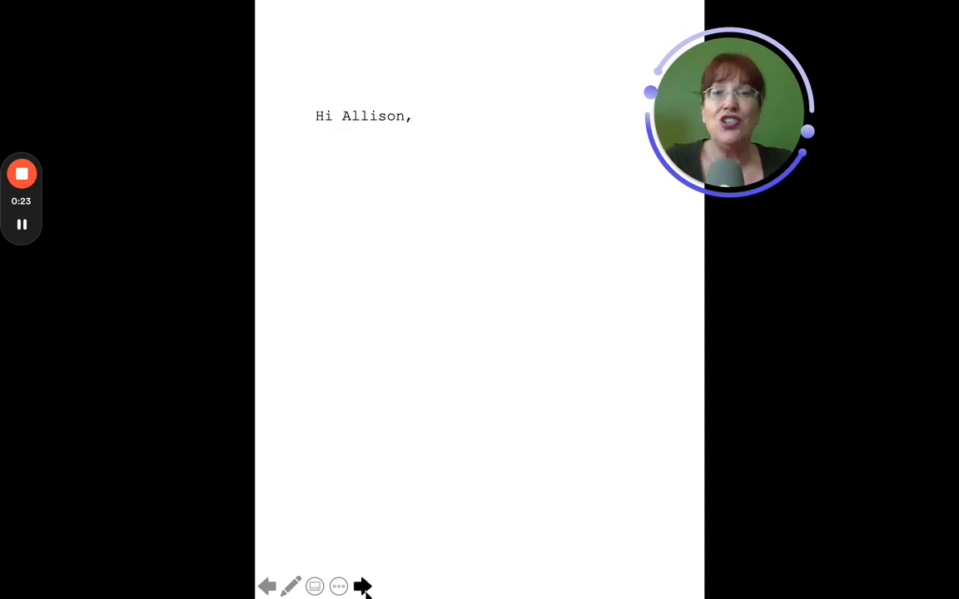
{"action": "left_click", "coordinate": [364, 588]}
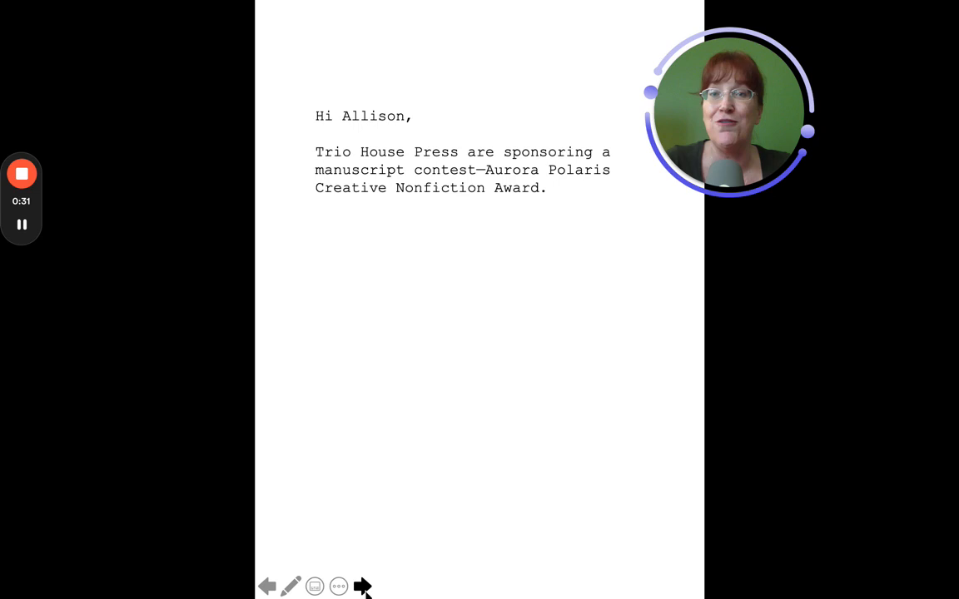
{"action": "left_click", "coordinate": [363, 587]}
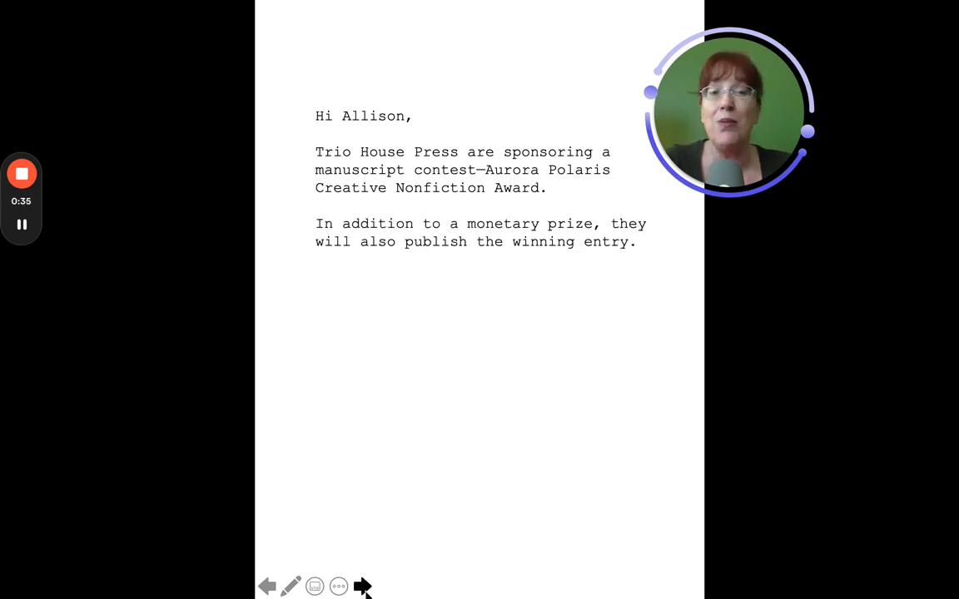
{"action": "left_click", "coordinate": [364, 588]}
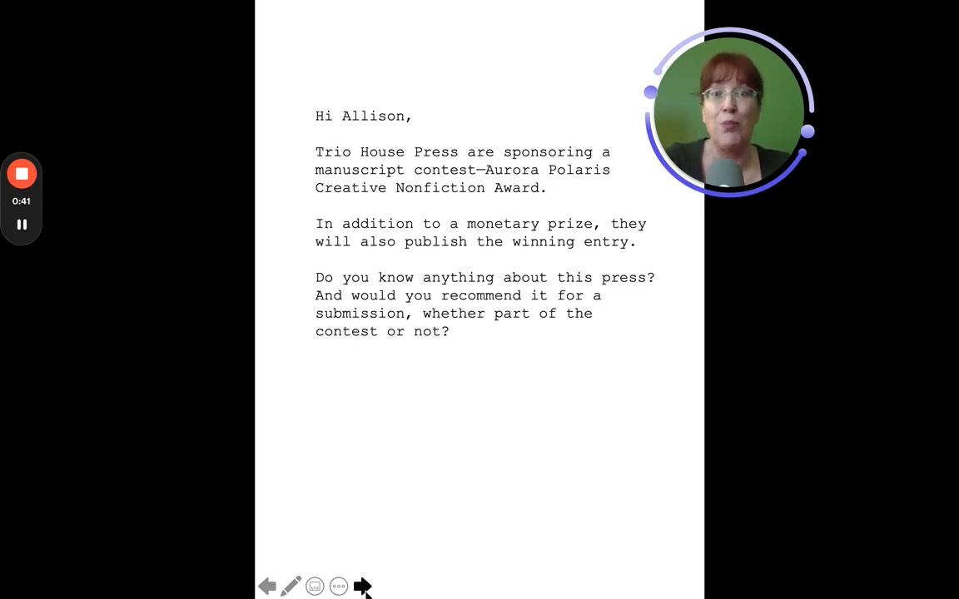
{"action": "left_click", "coordinate": [364, 588]}
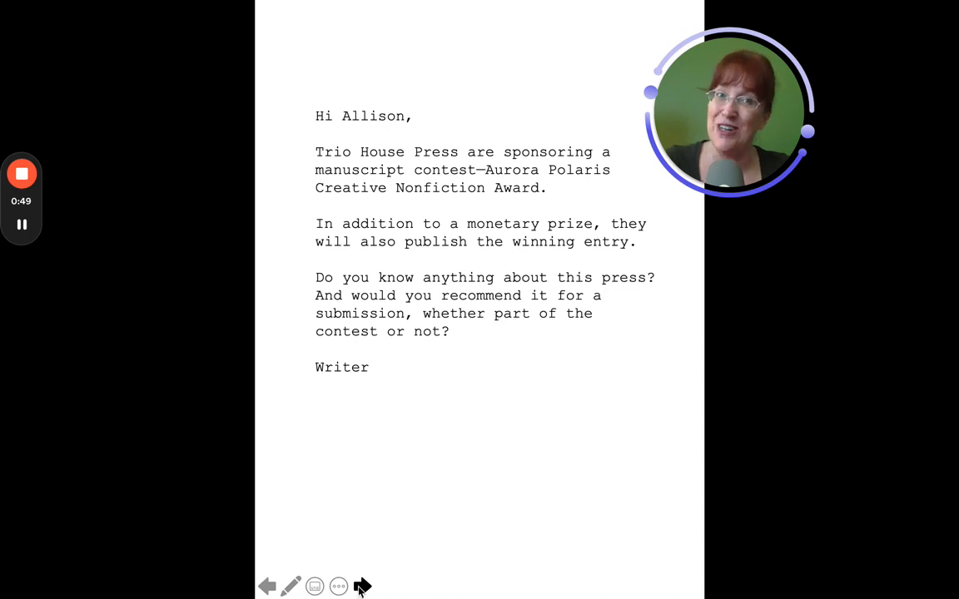
{"action": "mouse_move", "coordinate": [22, 179]}
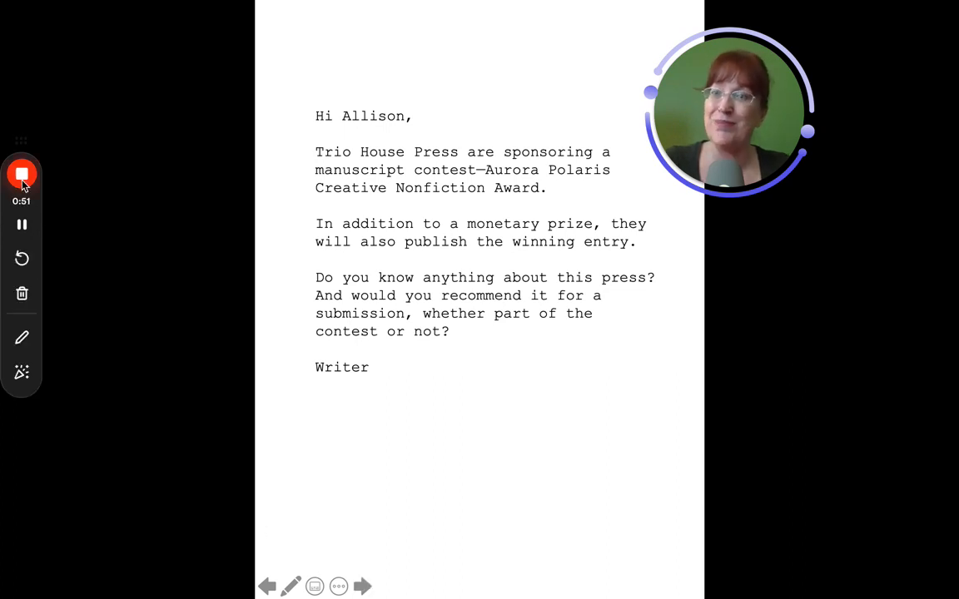
Step: Scroll the Book Award & Contest Ratings page down to the rating key and searchable table
{"action": "left_click", "coordinate": [21, 224]}
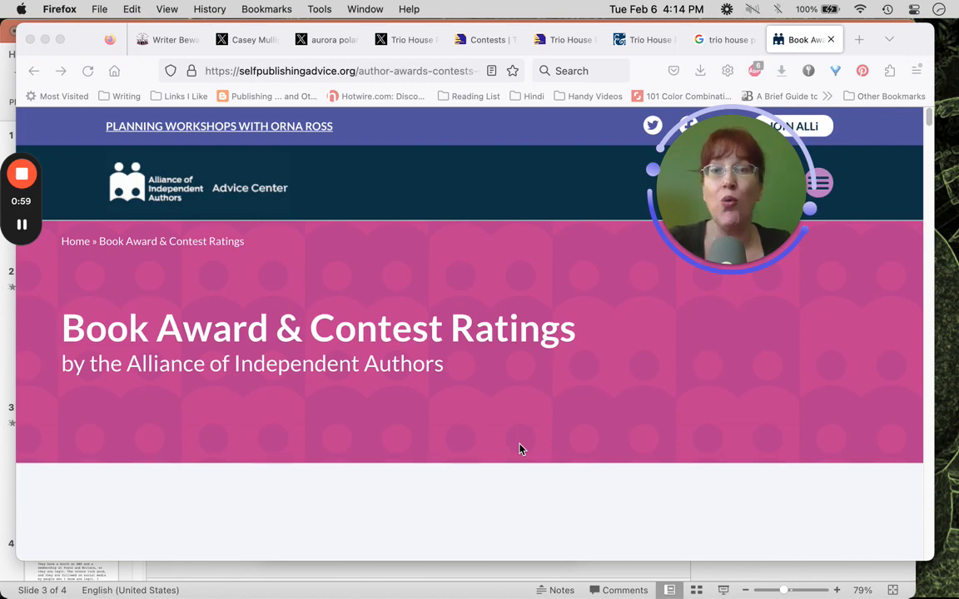
{"action": "scroll", "coordinate": [519, 449], "scroll_direction": "down", "scroll_amount": 5}
{"action": "scroll", "coordinate": [520, 449], "scroll_direction": "down", "scroll_amount": 5}
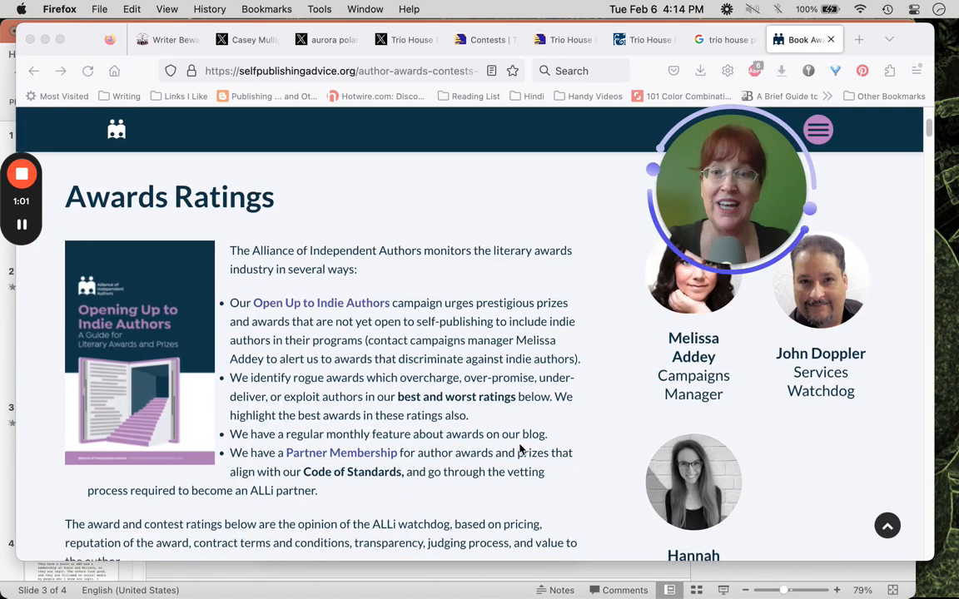
{"action": "scroll", "coordinate": [519, 448], "scroll_direction": "down", "scroll_amount": 3}
{"action": "scroll", "coordinate": [519, 449], "scroll_direction": "down", "scroll_amount": 2}
{"action": "scroll", "coordinate": [520, 448], "scroll_direction": "down", "scroll_amount": 3}
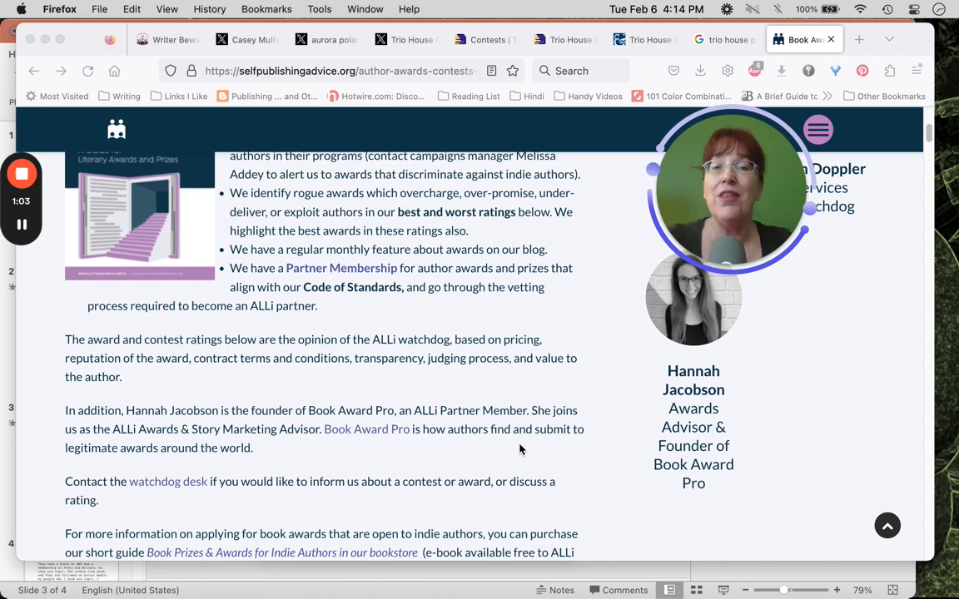
{"action": "scroll", "coordinate": [520, 449], "scroll_direction": "down", "scroll_amount": 3}
{"action": "scroll", "coordinate": [520, 448], "scroll_direction": "down", "scroll_amount": 2}
{"action": "scroll", "coordinate": [519, 448], "scroll_direction": "down", "scroll_amount": 3}
{"action": "scroll", "coordinate": [519, 449], "scroll_direction": "down", "scroll_amount": 3}
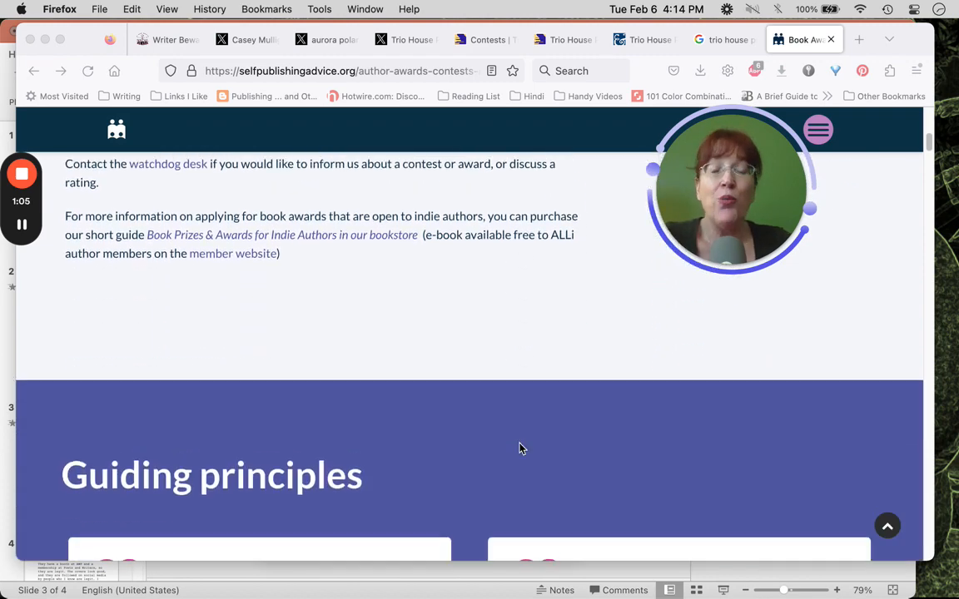
{"action": "scroll", "coordinate": [519, 449], "scroll_direction": "down", "scroll_amount": 3}
{"action": "scroll", "coordinate": [519, 448], "scroll_direction": "down", "scroll_amount": 3}
{"action": "scroll", "coordinate": [519, 448], "scroll_direction": "down", "scroll_amount": 2}
{"action": "scroll", "coordinate": [520, 448], "scroll_direction": "down", "scroll_amount": 3}
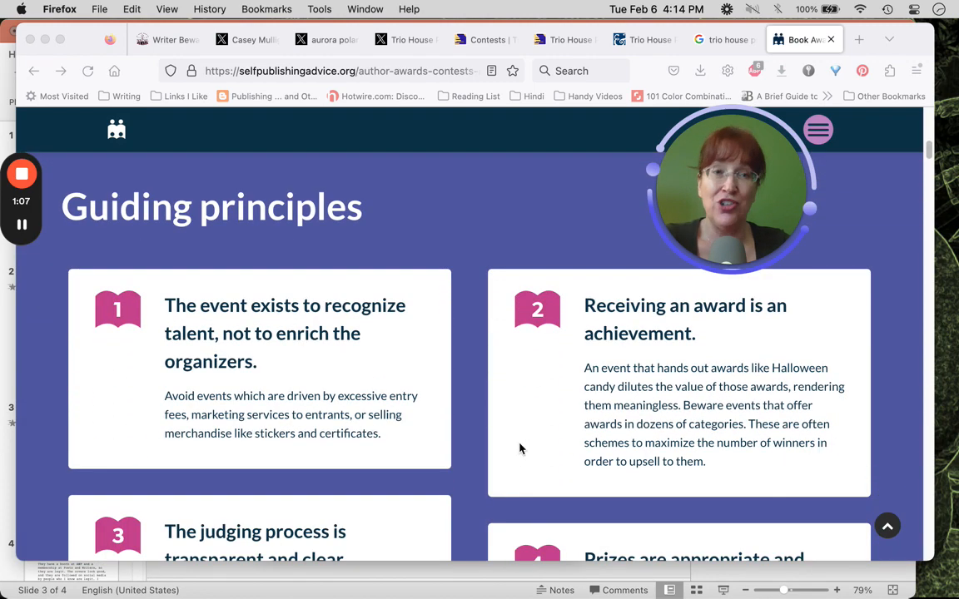
{"action": "scroll", "coordinate": [519, 448], "scroll_direction": "down", "scroll_amount": 1}
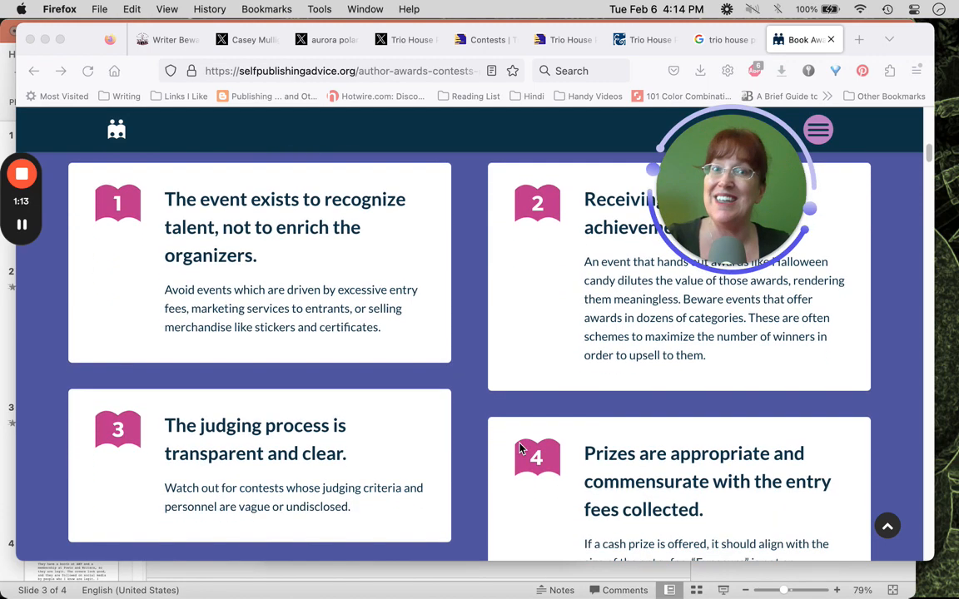
{"action": "scroll", "coordinate": [520, 448], "scroll_direction": "down", "scroll_amount": 3}
{"action": "scroll", "coordinate": [519, 449], "scroll_direction": "down", "scroll_amount": 1}
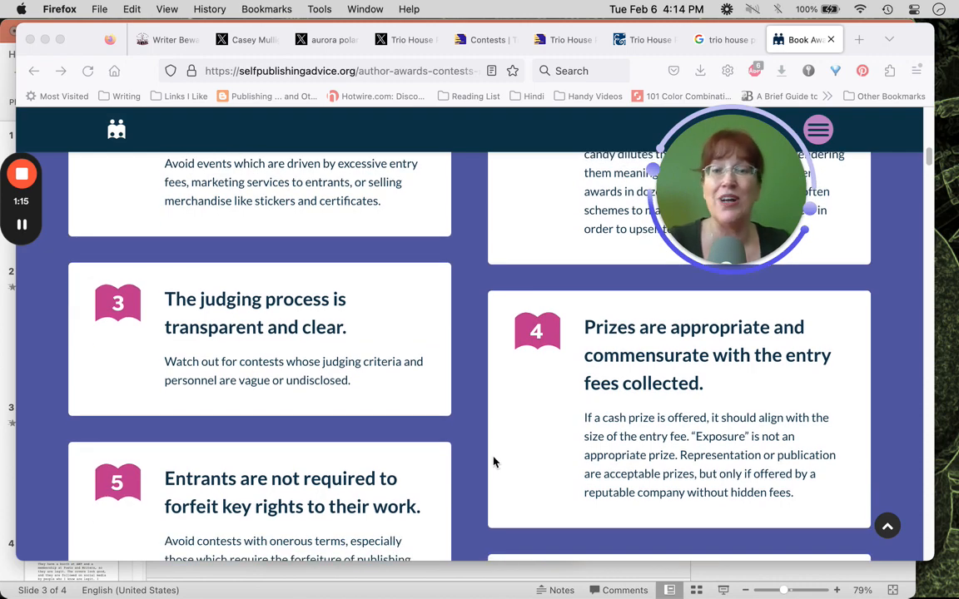
{"action": "scroll", "coordinate": [478, 475], "scroll_direction": "down", "scroll_amount": 2}
{"action": "scroll", "coordinate": [478, 475], "scroll_direction": "down", "scroll_amount": 1}
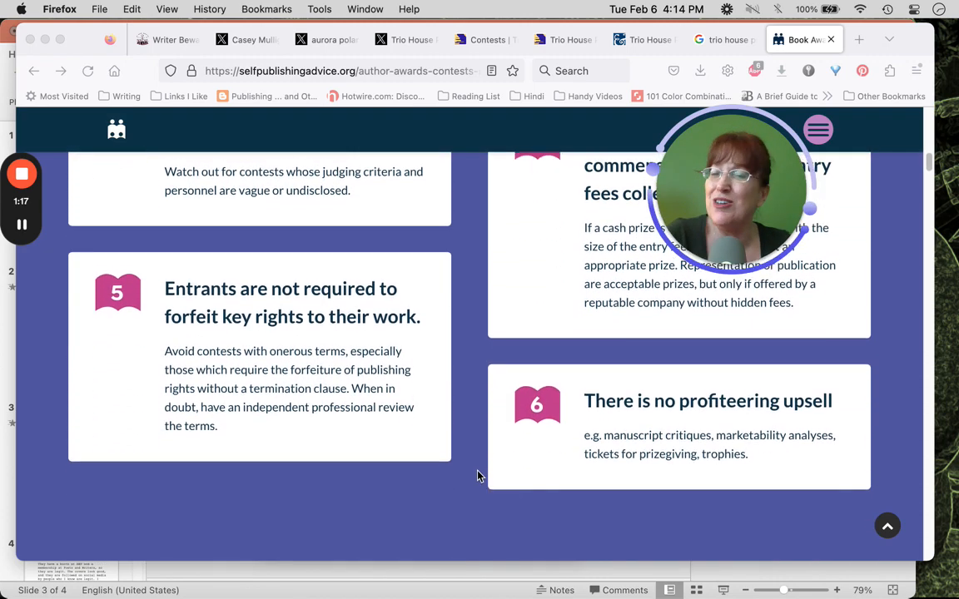
{"action": "scroll", "coordinate": [478, 475], "scroll_direction": "down", "scroll_amount": 2}
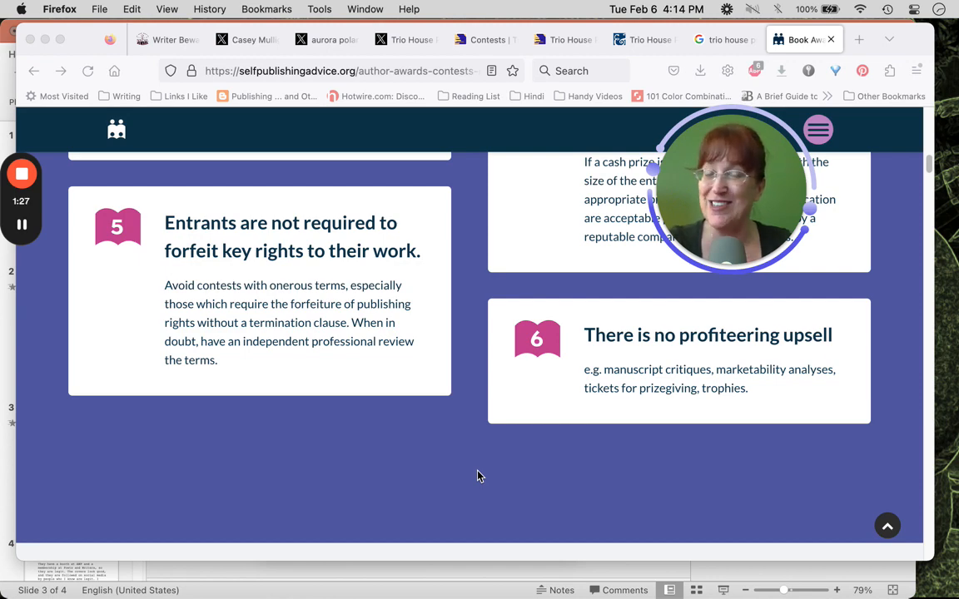
{"action": "scroll", "coordinate": [477, 476], "scroll_direction": "down", "scroll_amount": 5}
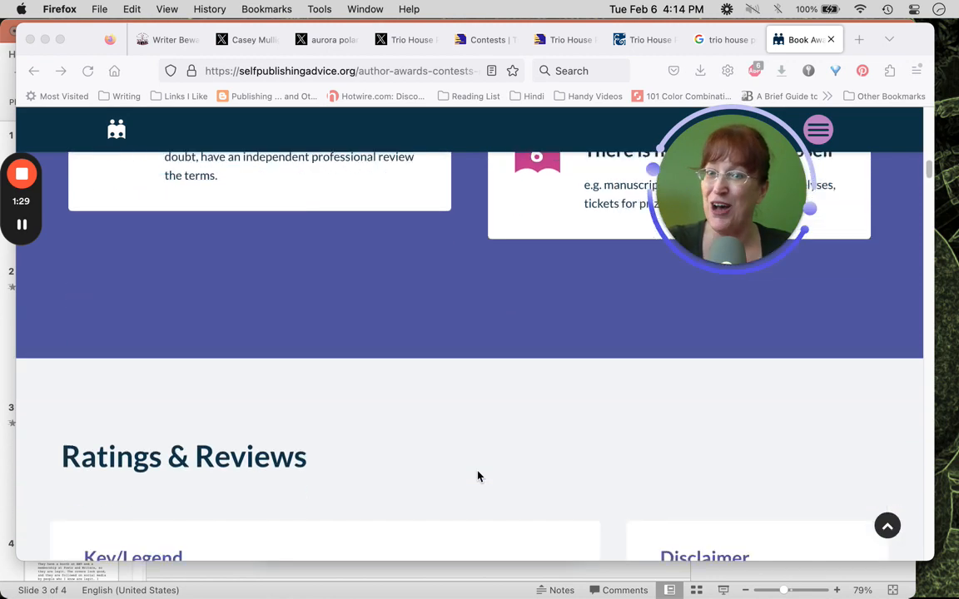
{"action": "scroll", "coordinate": [478, 476], "scroll_direction": "down", "scroll_amount": 3}
{"action": "scroll", "coordinate": [478, 476], "scroll_direction": "down", "scroll_amount": 3}
{"action": "scroll", "coordinate": [477, 476], "scroll_direction": "down", "scroll_amount": 2}
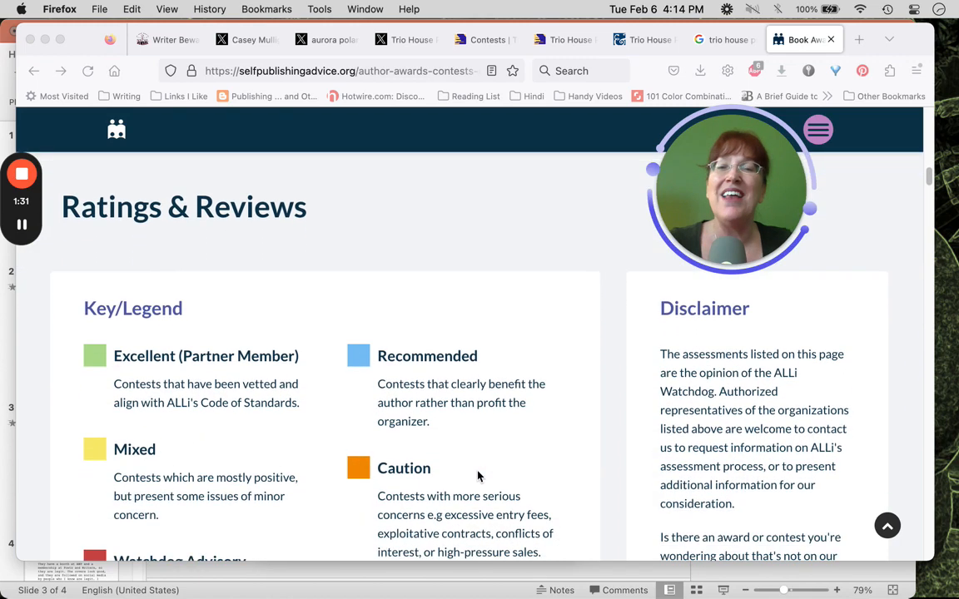
{"action": "scroll", "coordinate": [478, 476], "scroll_direction": "down", "scroll_amount": 2}
{"action": "scroll", "coordinate": [478, 476], "scroll_direction": "down", "scroll_amount": 1}
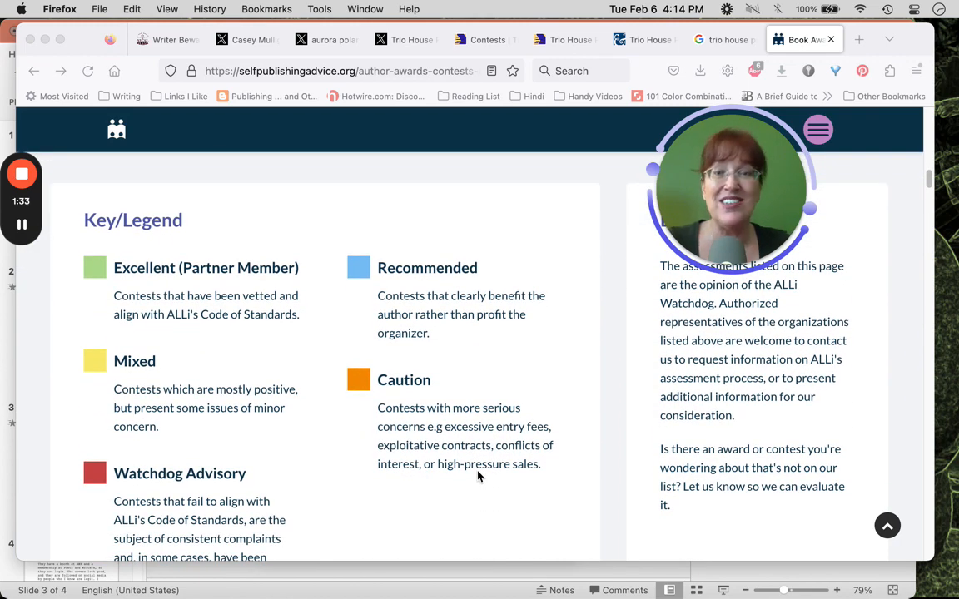
{"action": "scroll", "coordinate": [478, 476], "scroll_direction": "down", "scroll_amount": 2}
{"action": "scroll", "coordinate": [478, 476], "scroll_direction": "down", "scroll_amount": 3}
{"action": "scroll", "coordinate": [478, 476], "scroll_direction": "down", "scroll_amount": 3}
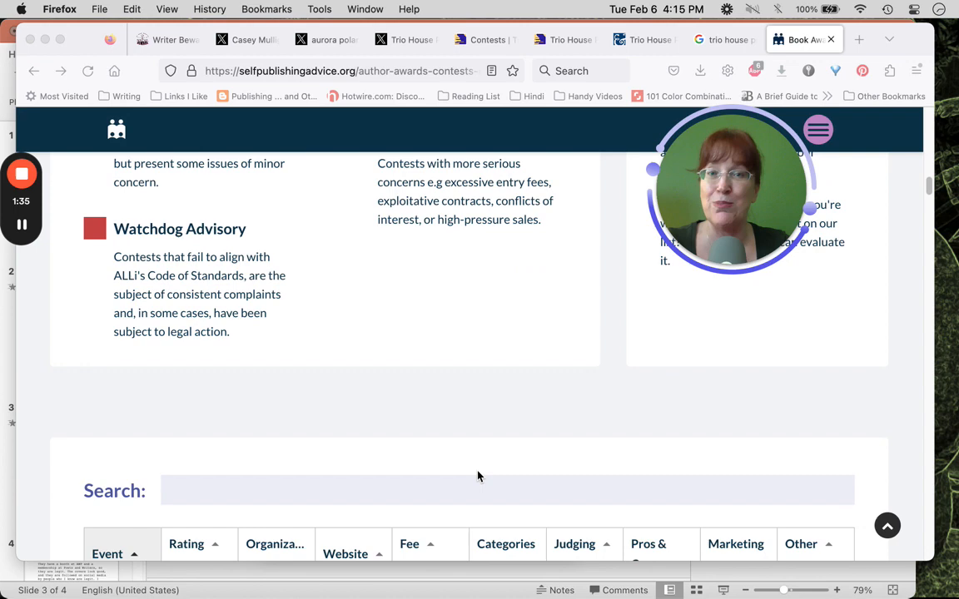
{"action": "scroll", "coordinate": [477, 476], "scroll_direction": "down", "scroll_amount": 4}
{"action": "scroll", "coordinate": [477, 476], "scroll_direction": "down", "scroll_amount": 3}
{"action": "scroll", "coordinate": [478, 476], "scroll_direction": "down", "scroll_amount": 2}
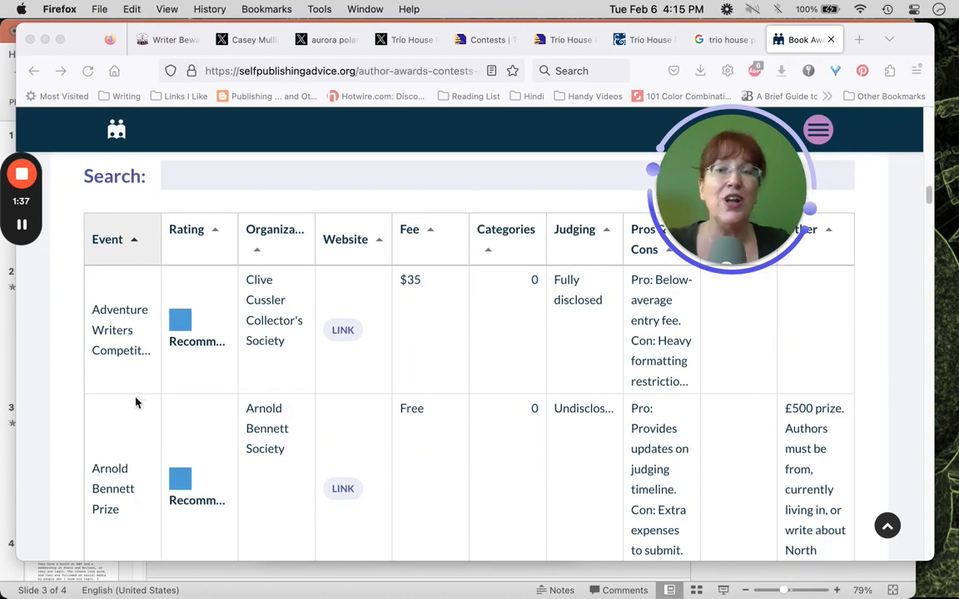
{"action": "scroll", "coordinate": [137, 403], "scroll_direction": "down", "scroll_amount": 1}
{"action": "scroll", "coordinate": [137, 403], "scroll_direction": "down", "scroll_amount": 2}
{"action": "scroll", "coordinate": [137, 403], "scroll_direction": "down", "scroll_amount": 2}
{"action": "scroll", "coordinate": [137, 402], "scroll_direction": "down", "scroll_amount": 1}
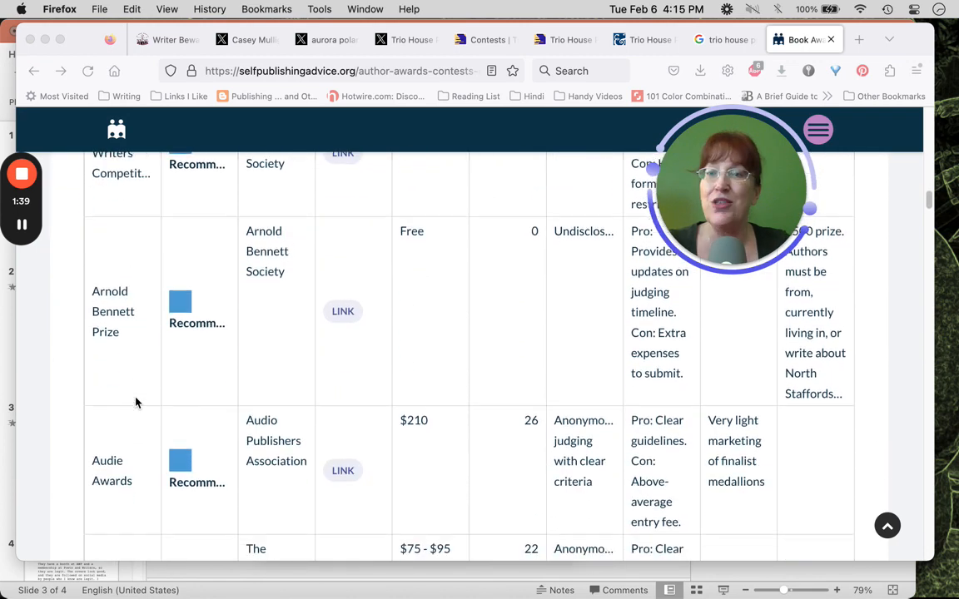
{"action": "scroll", "coordinate": [137, 403], "scroll_direction": "up", "scroll_amount": 2}
{"action": "scroll", "coordinate": [136, 403], "scroll_direction": "up", "scroll_amount": 3}
{"action": "scroll", "coordinate": [136, 403], "scroll_direction": "up", "scroll_amount": 2}
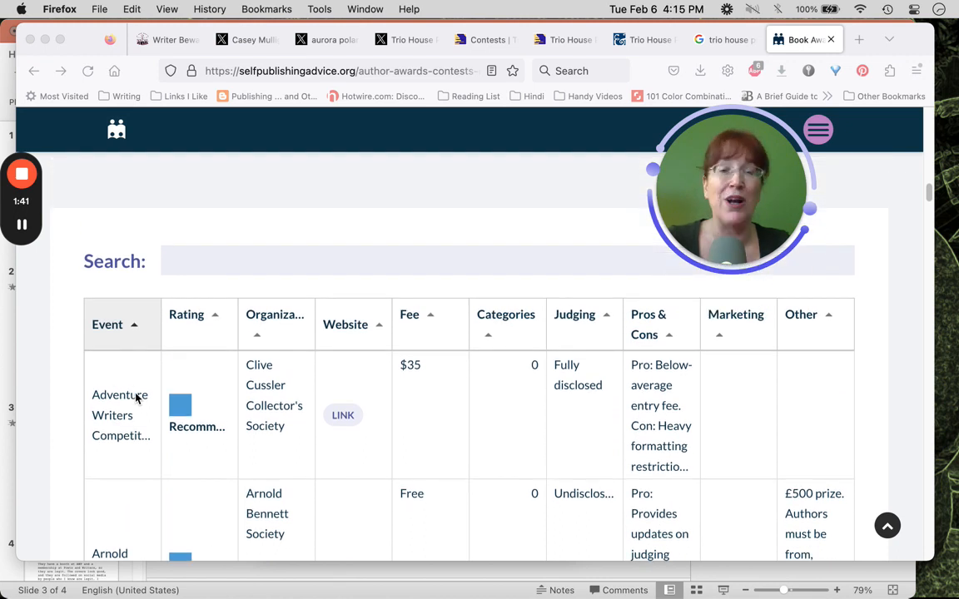
Step: Search the ratings table for 'Trio Press', finding no matching records
{"action": "left_click", "coordinate": [228, 258]}
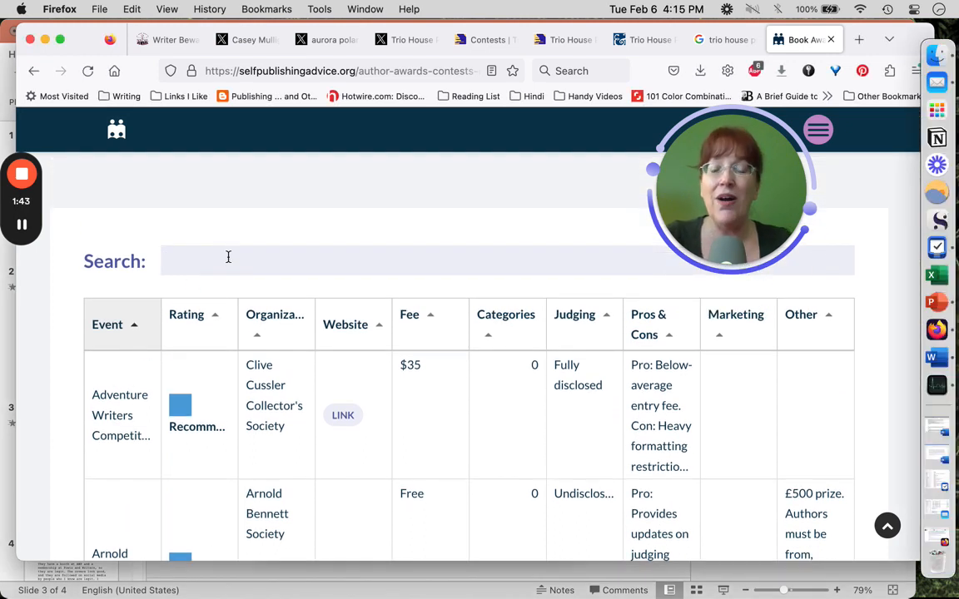
{"action": "type", "text": "Trio Press"}
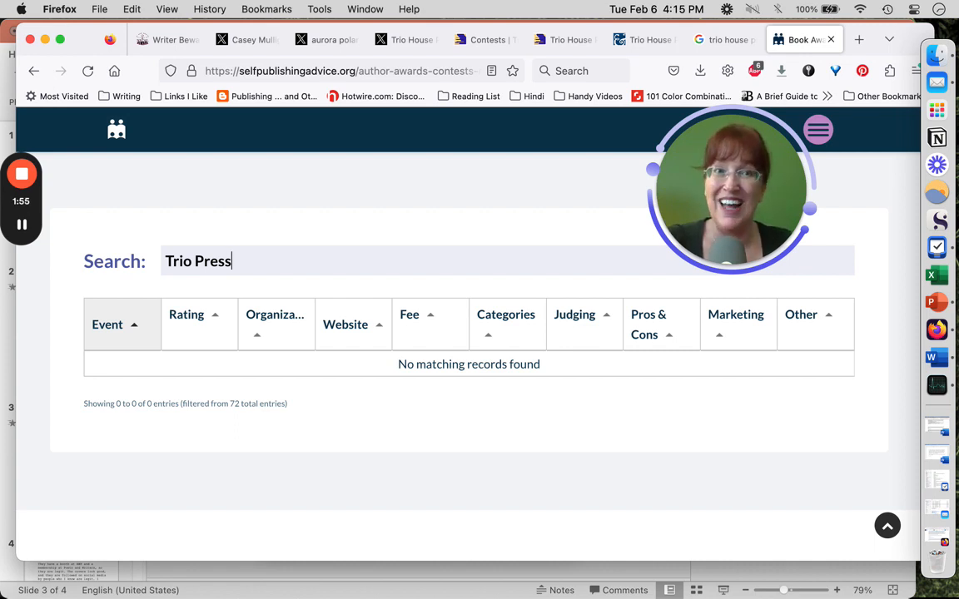
Step: Review the Google results for trio house press down to the X and Poets & Writers listings
{"action": "left_click", "coordinate": [733, 40]}
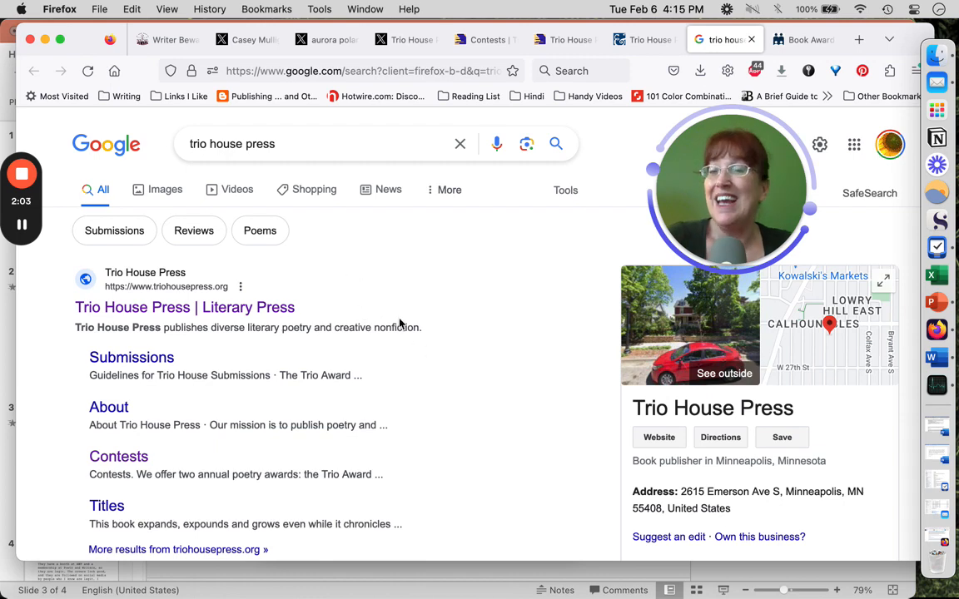
{"action": "scroll", "coordinate": [400, 323], "scroll_direction": "down", "scroll_amount": 1}
{"action": "scroll", "coordinate": [400, 323], "scroll_direction": "down", "scroll_amount": 5}
{"action": "scroll", "coordinate": [400, 323], "scroll_direction": "down", "scroll_amount": 5}
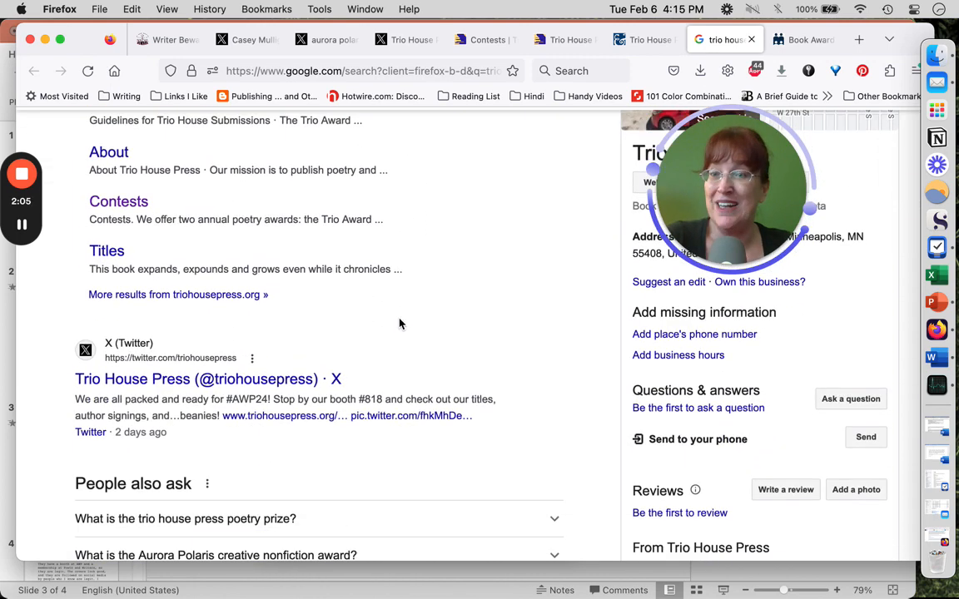
{"action": "scroll", "coordinate": [400, 323], "scroll_direction": "down", "scroll_amount": 2}
{"action": "scroll", "coordinate": [400, 323], "scroll_direction": "down", "scroll_amount": 1}
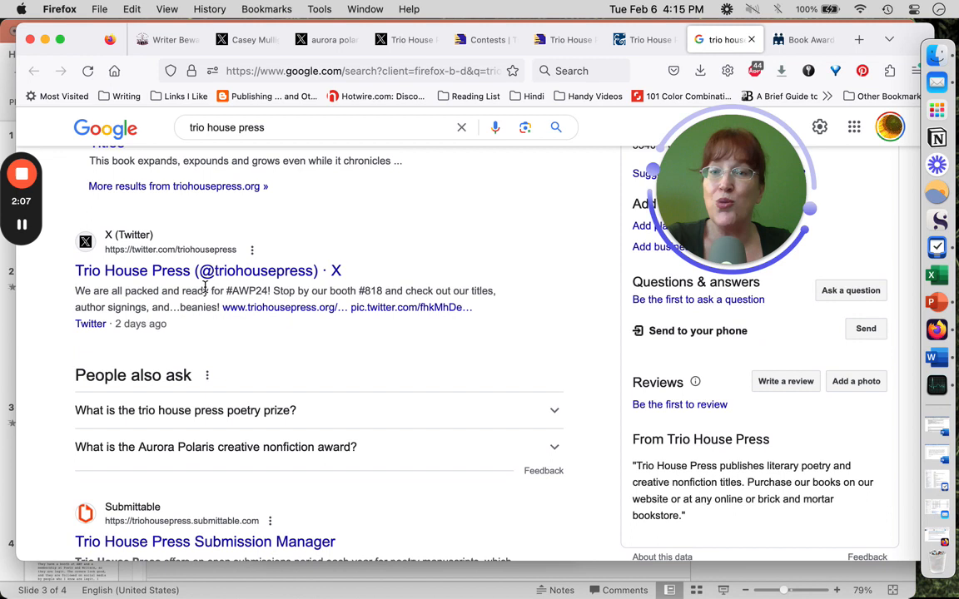
{"action": "left_click_drag", "start_coordinate": [212, 291], "coordinate": [389, 296]}
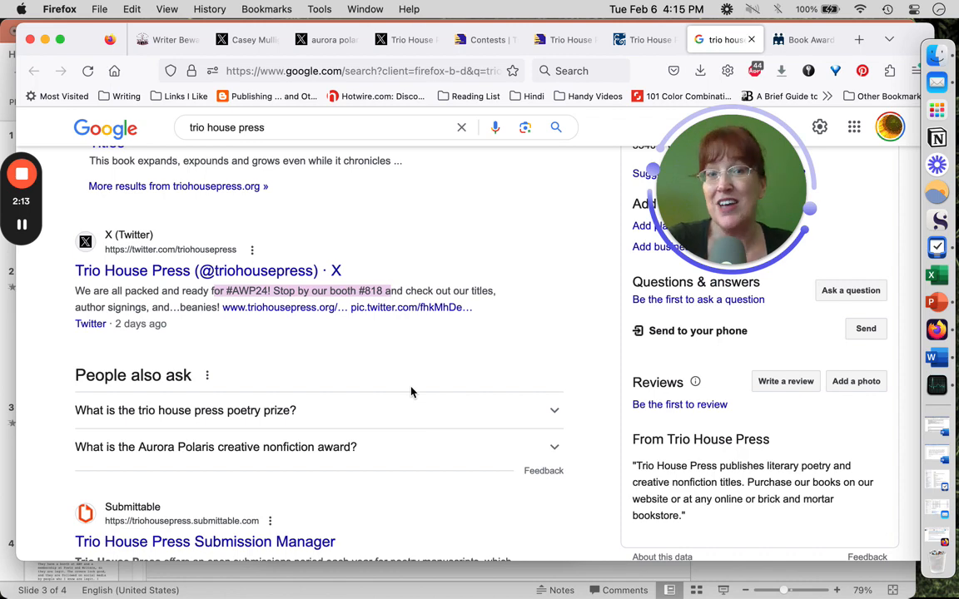
{"action": "scroll", "coordinate": [411, 391], "scroll_direction": "down", "scroll_amount": 1}
{"action": "scroll", "coordinate": [411, 392], "scroll_direction": "down", "scroll_amount": 2}
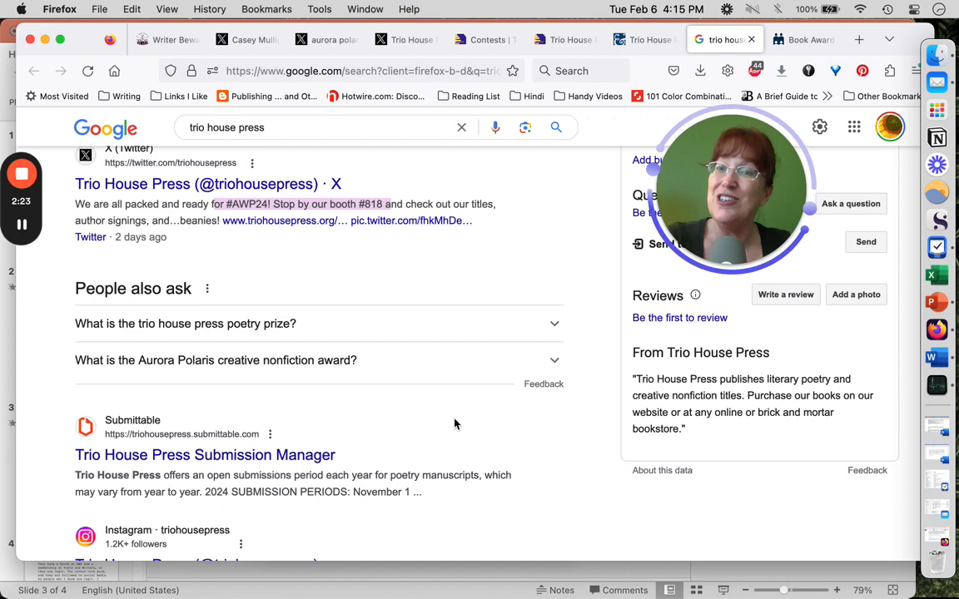
{"action": "scroll", "coordinate": [410, 391], "scroll_direction": "down", "scroll_amount": 3}
{"action": "scroll", "coordinate": [455, 423], "scroll_direction": "down", "scroll_amount": 3}
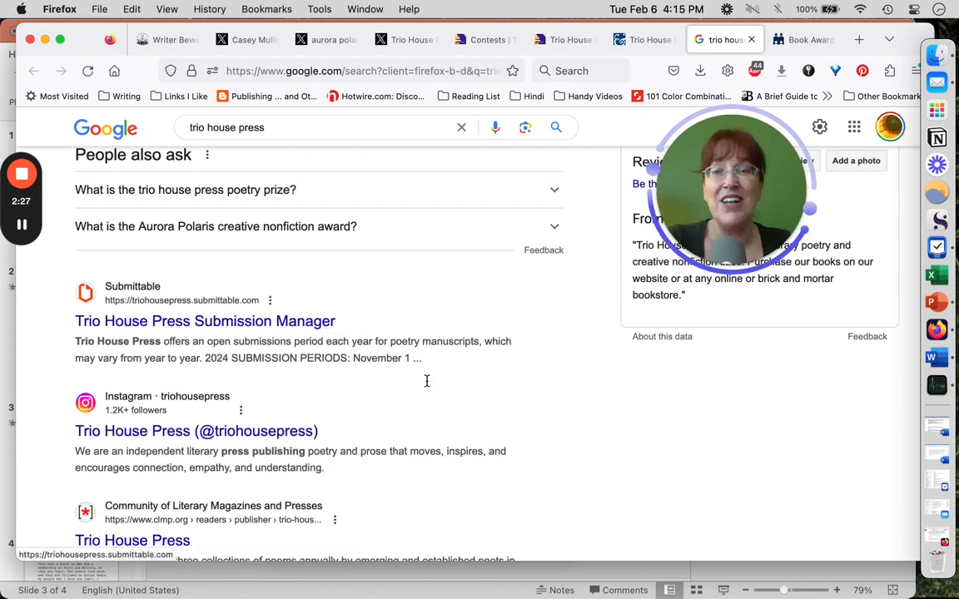
{"action": "scroll", "coordinate": [428, 389], "scroll_direction": "down", "scroll_amount": 3}
{"action": "scroll", "coordinate": [429, 389], "scroll_direction": "down", "scroll_amount": 2}
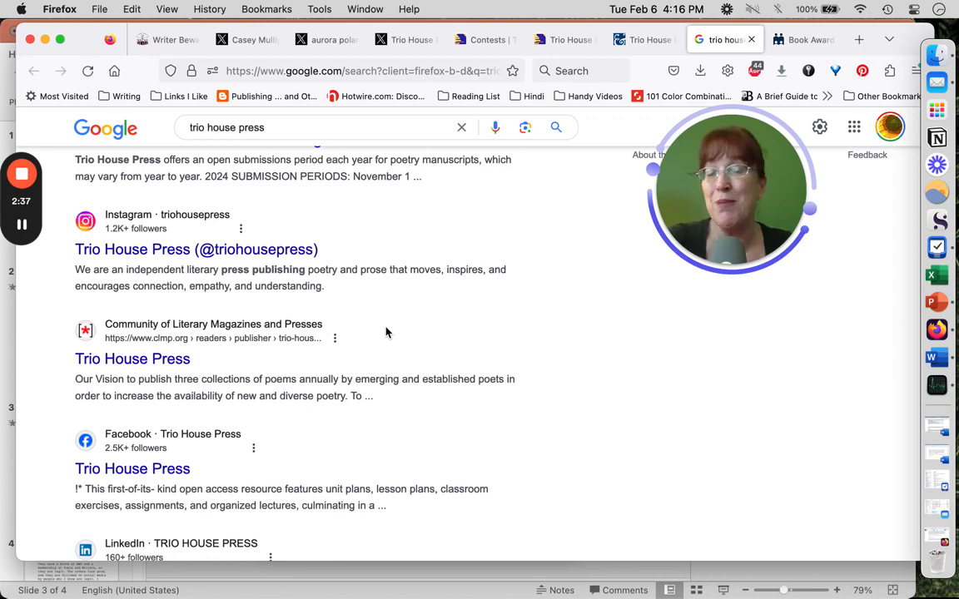
{"action": "scroll", "coordinate": [447, 357], "scroll_direction": "down", "scroll_amount": 1}
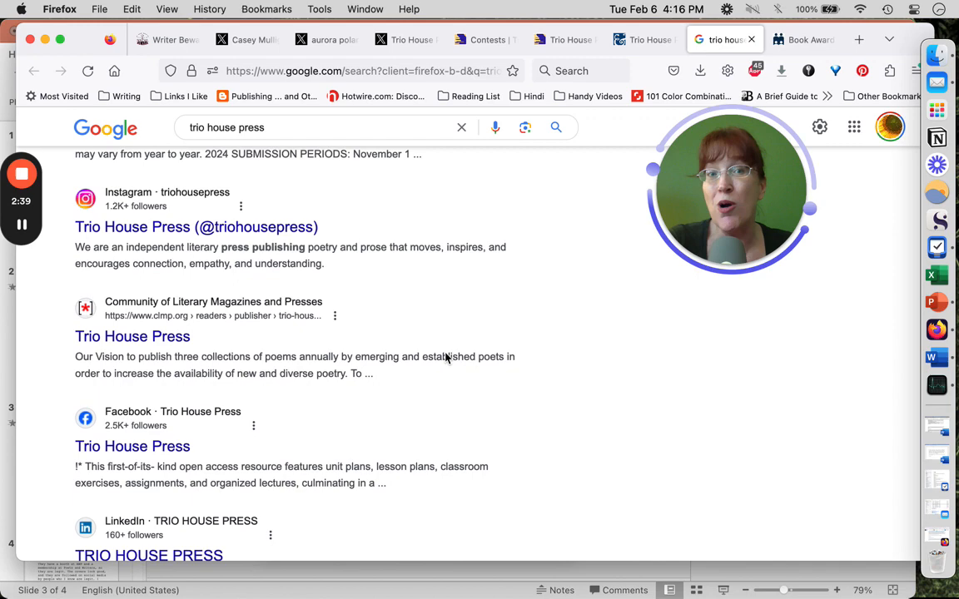
{"action": "scroll", "coordinate": [447, 358], "scroll_direction": "down", "scroll_amount": 2}
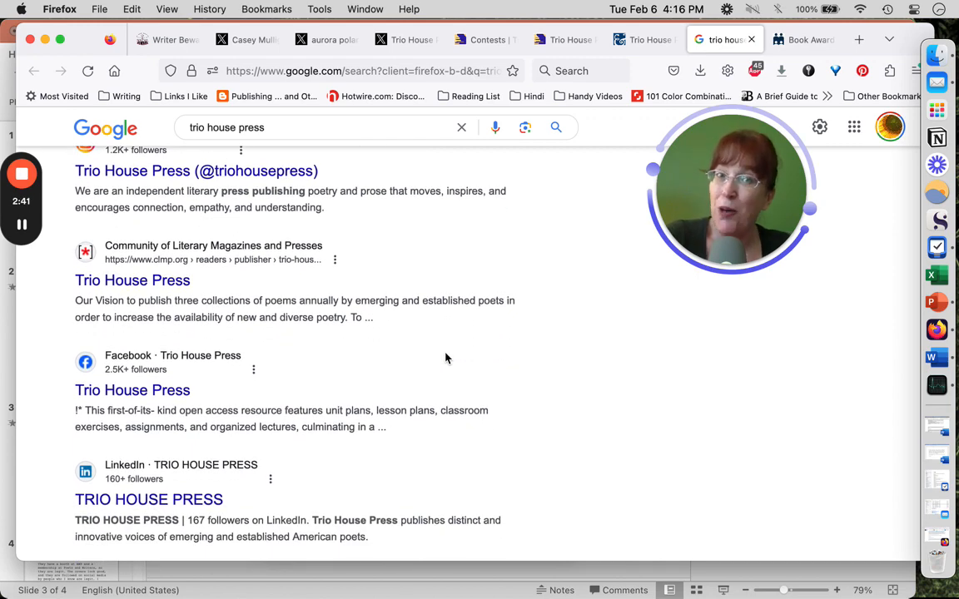
{"action": "scroll", "coordinate": [447, 358], "scroll_direction": "down", "scroll_amount": 3}
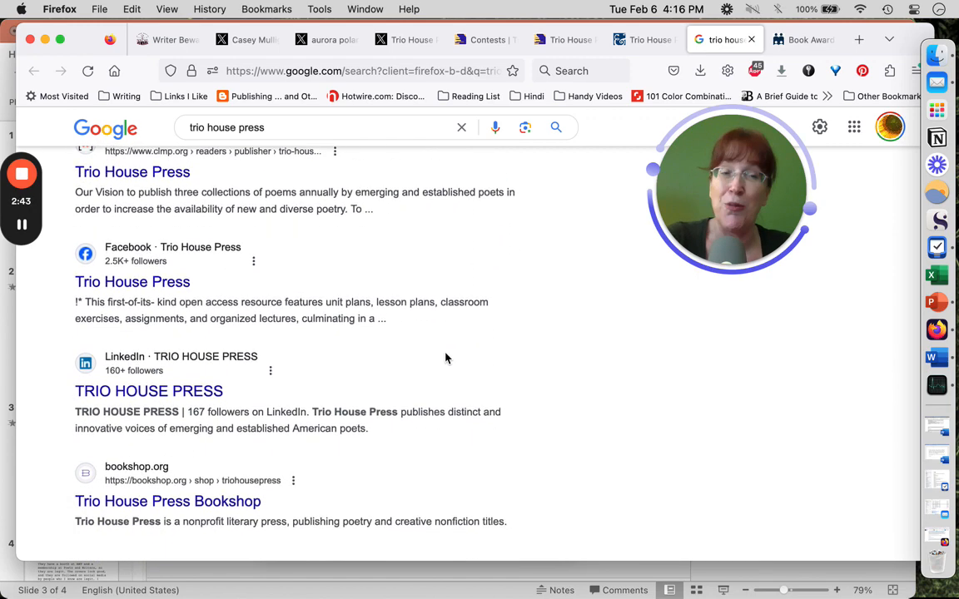
{"action": "scroll", "coordinate": [447, 358], "scroll_direction": "down", "scroll_amount": 1}
{"action": "scroll", "coordinate": [415, 404], "scroll_direction": "down", "scroll_amount": 3}
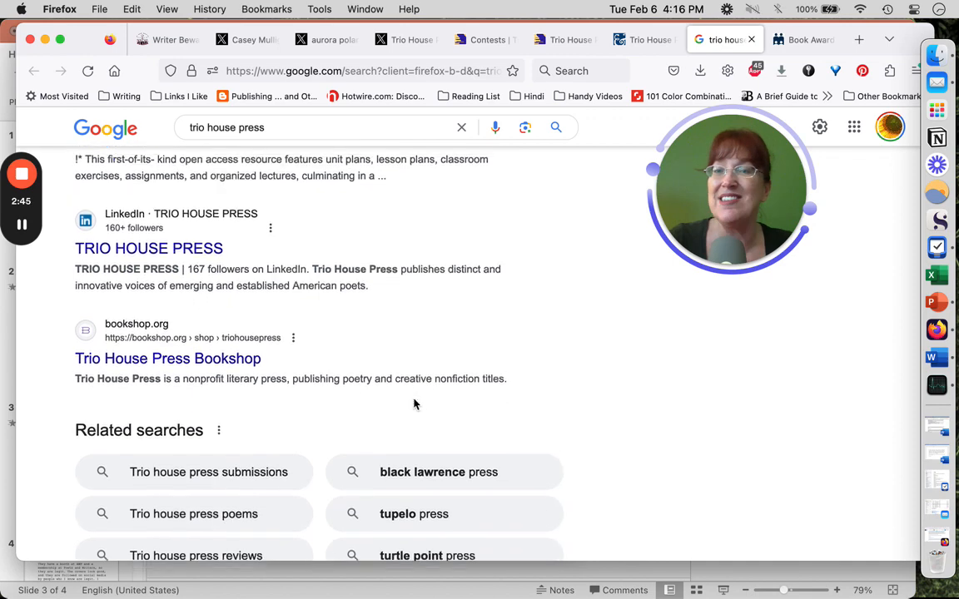
{"action": "scroll", "coordinate": [415, 404], "scroll_direction": "down", "scroll_amount": 1}
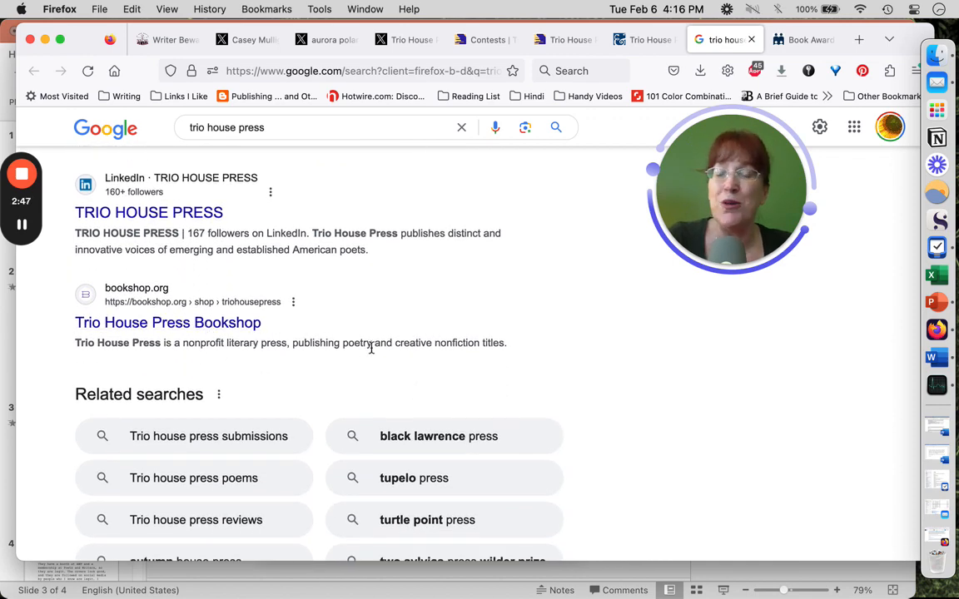
{"action": "scroll", "coordinate": [372, 349], "scroll_direction": "down", "scroll_amount": 3}
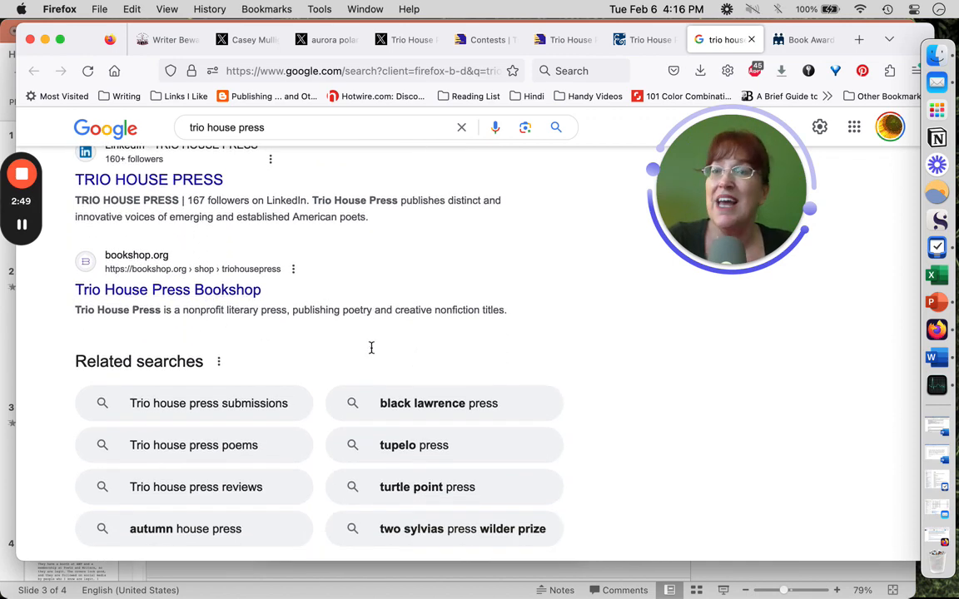
{"action": "scroll", "coordinate": [372, 350], "scroll_direction": "down", "scroll_amount": 3}
{"action": "scroll", "coordinate": [371, 350], "scroll_direction": "down", "scroll_amount": 3}
{"action": "scroll", "coordinate": [371, 350], "scroll_direction": "down", "scroll_amount": 3}
{"action": "scroll", "coordinate": [371, 353], "scroll_direction": "down", "scroll_amount": 1}
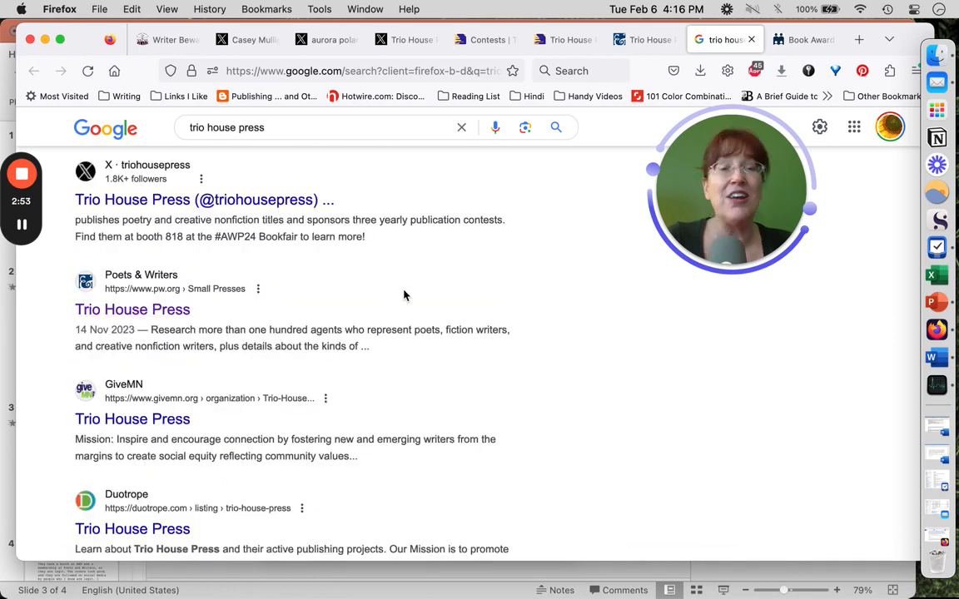
Step: Read the pw.org Trio House Press listing's genres, guidelines, reading fee and response time
{"action": "left_click", "coordinate": [653, 40]}
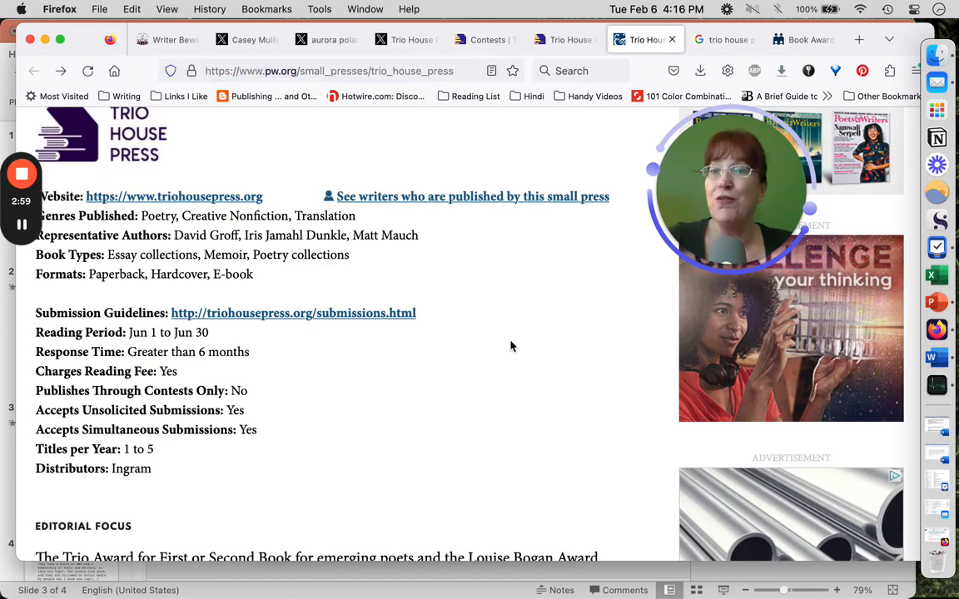
{"action": "scroll", "coordinate": [533, 332], "scroll_direction": "up", "scroll_amount": 3}
{"action": "scroll", "coordinate": [523, 322], "scroll_direction": "up", "scroll_amount": 1}
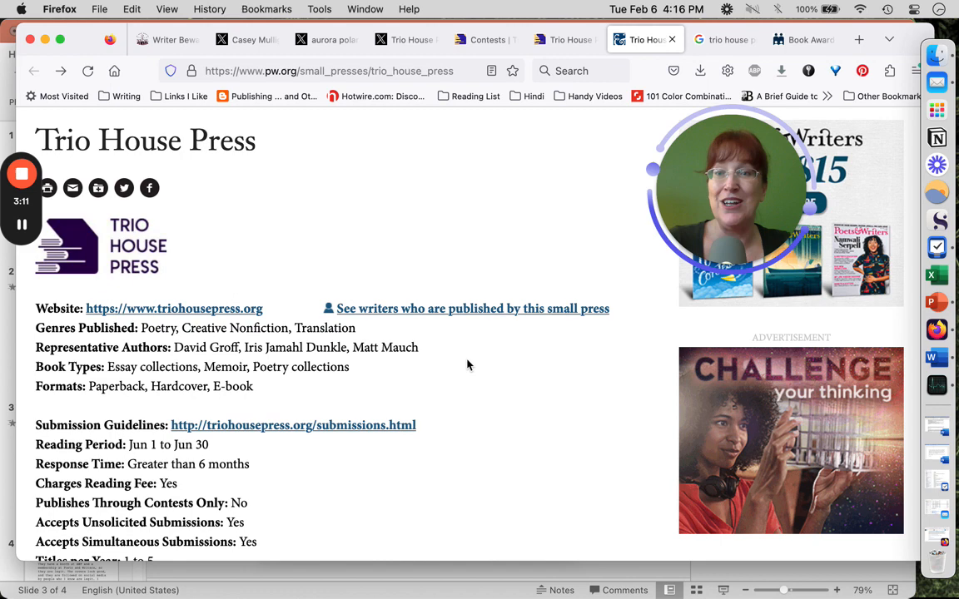
{"action": "scroll", "coordinate": [468, 364], "scroll_direction": "down", "scroll_amount": 5}
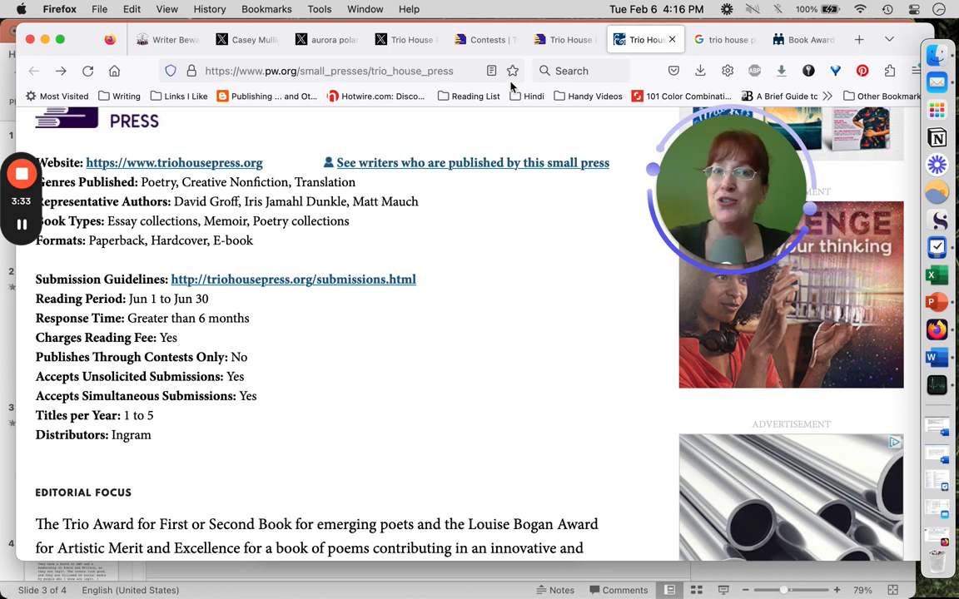
Step: Review the triohousepress.org home page's Who We Are, 2024 titles and 2023 releases
{"action": "left_click", "coordinate": [577, 41]}
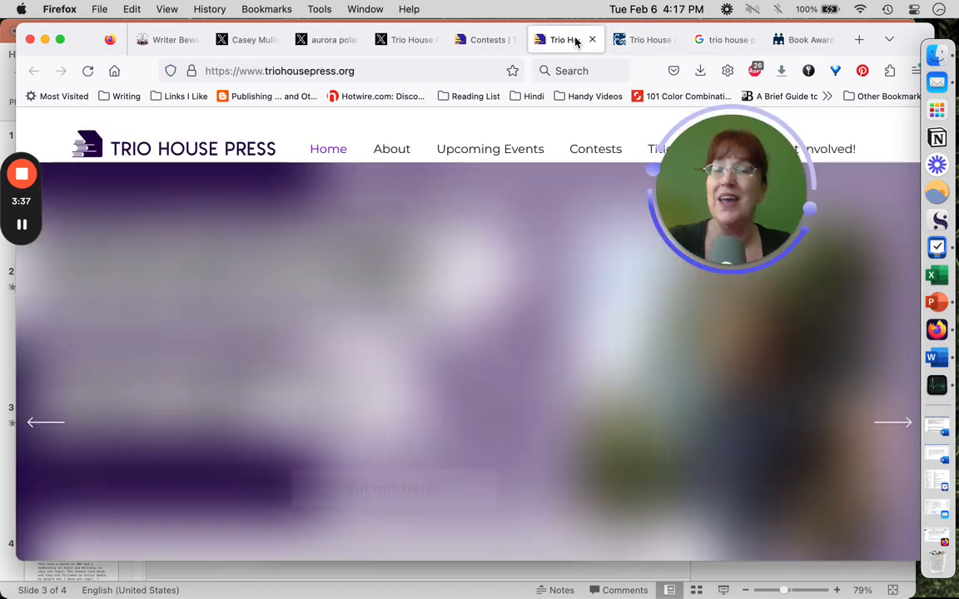
{"action": "scroll", "coordinate": [477, 281], "scroll_direction": "down", "scroll_amount": 5}
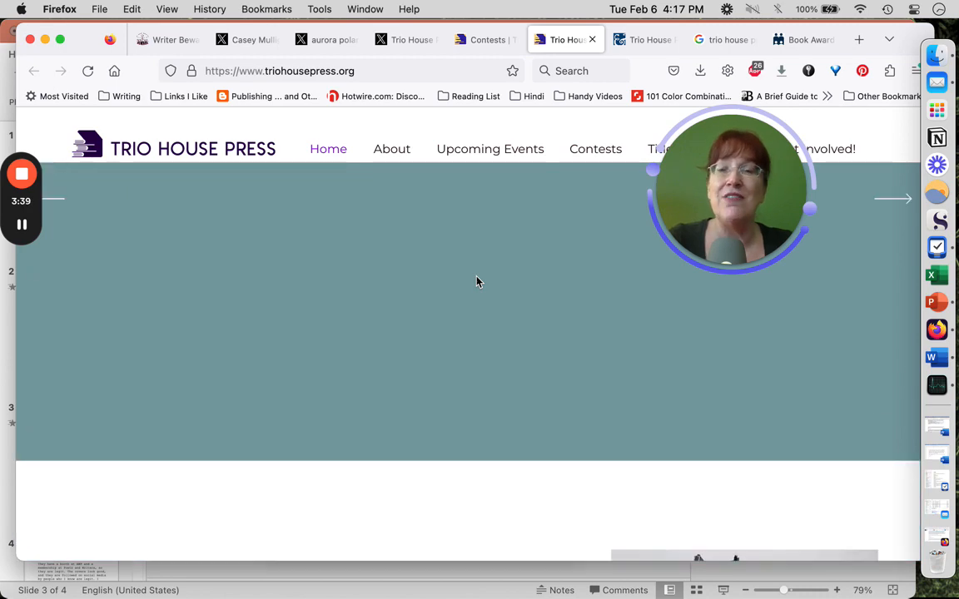
{"action": "scroll", "coordinate": [477, 281], "scroll_direction": "down", "scroll_amount": 5}
{"action": "scroll", "coordinate": [477, 281], "scroll_direction": "down", "scroll_amount": 4}
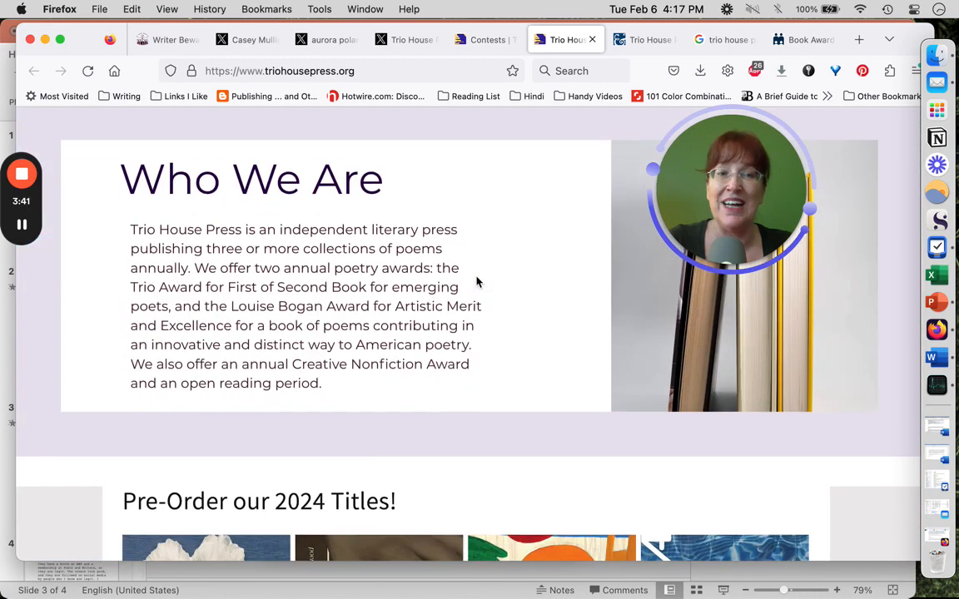
{"action": "scroll", "coordinate": [477, 282], "scroll_direction": "down", "scroll_amount": 4}
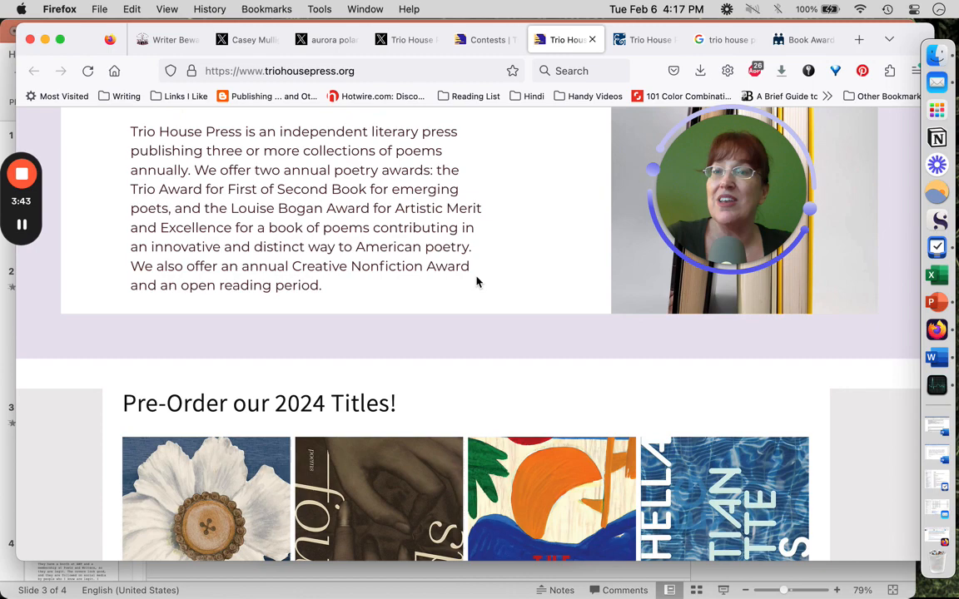
{"action": "scroll", "coordinate": [476, 281], "scroll_direction": "down", "scroll_amount": 2}
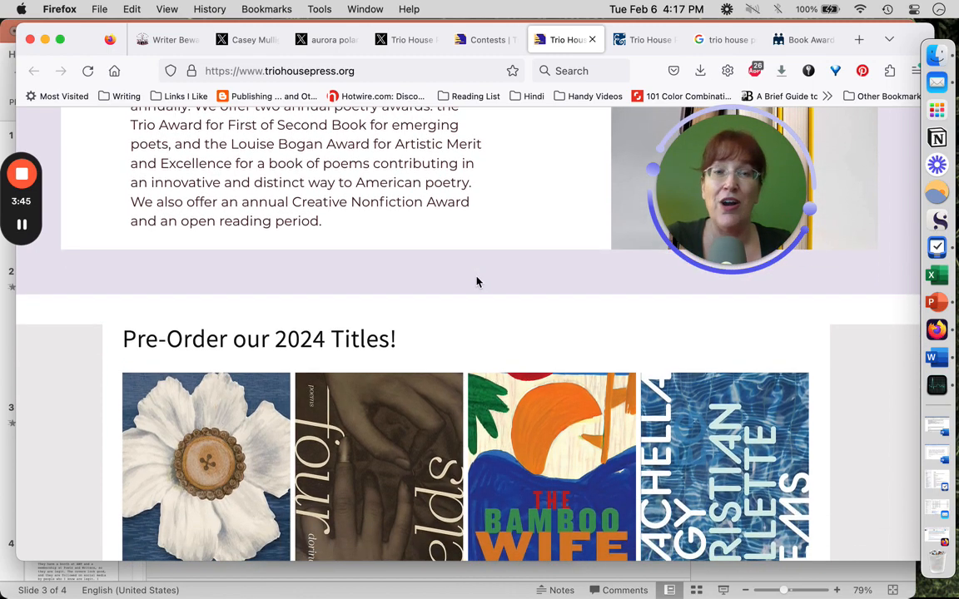
{"action": "scroll", "coordinate": [477, 281], "scroll_direction": "up", "scroll_amount": 2}
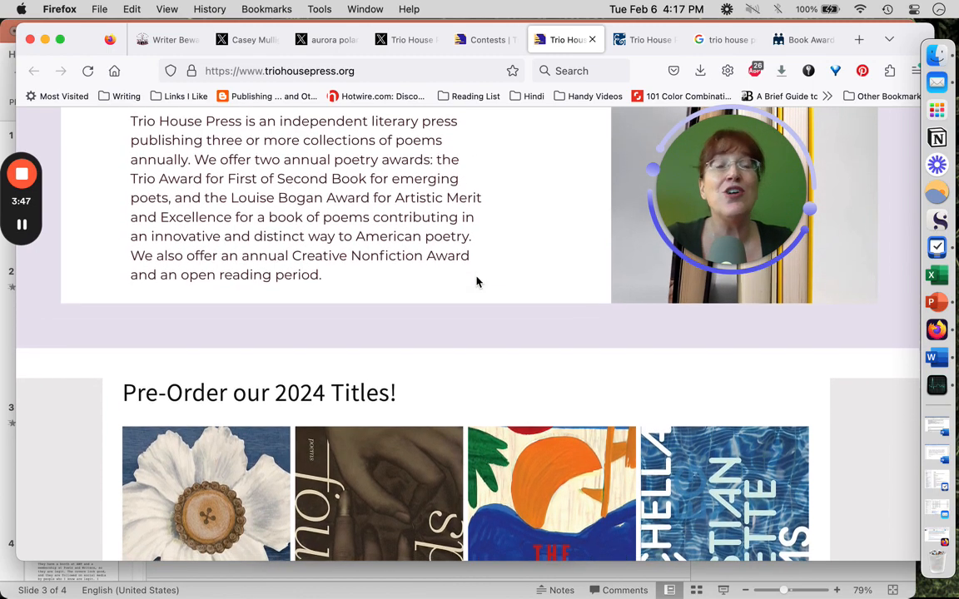
{"action": "scroll", "coordinate": [477, 281], "scroll_direction": "down", "scroll_amount": 4}
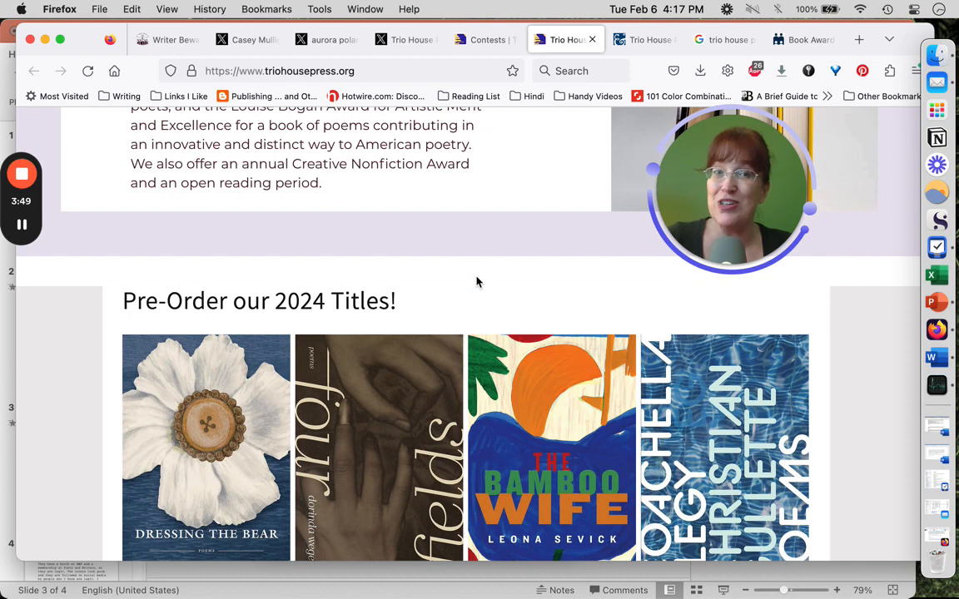
{"action": "scroll", "coordinate": [476, 281], "scroll_direction": "down", "scroll_amount": 5}
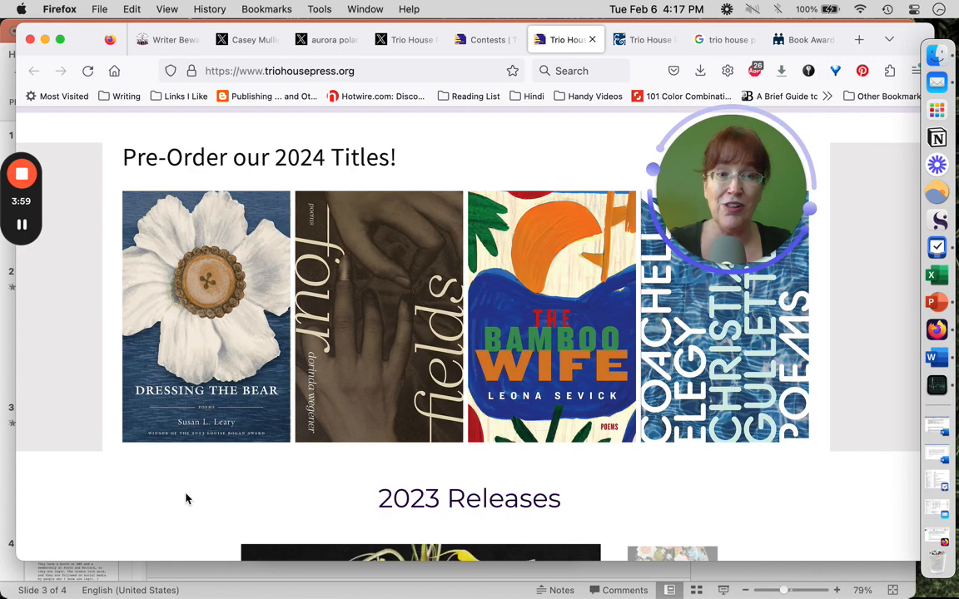
{"action": "scroll", "coordinate": [187, 499], "scroll_direction": "down", "scroll_amount": 3}
{"action": "scroll", "coordinate": [186, 498], "scroll_direction": "down", "scroll_amount": 5}
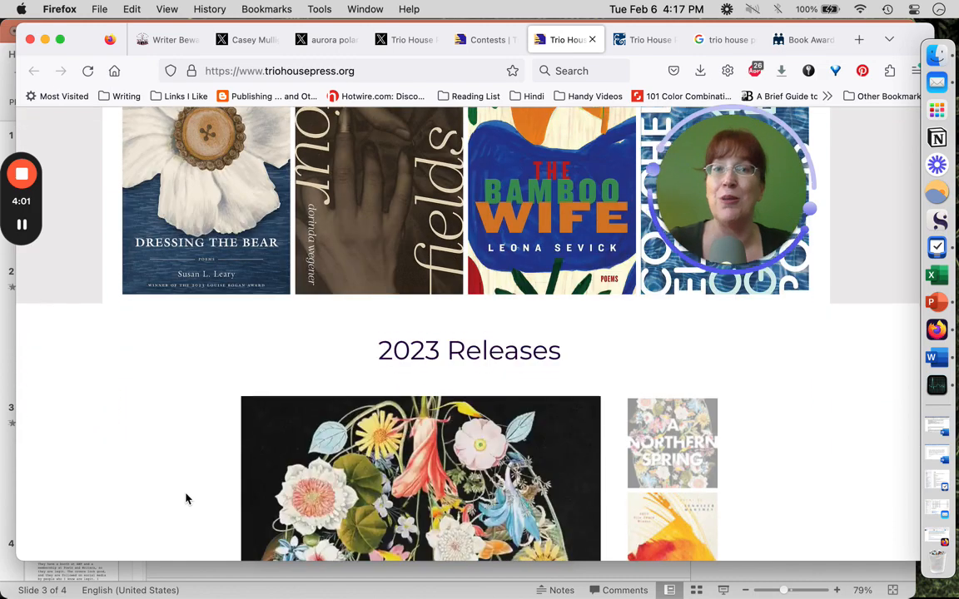
{"action": "scroll", "coordinate": [186, 499], "scroll_direction": "down", "scroll_amount": 5}
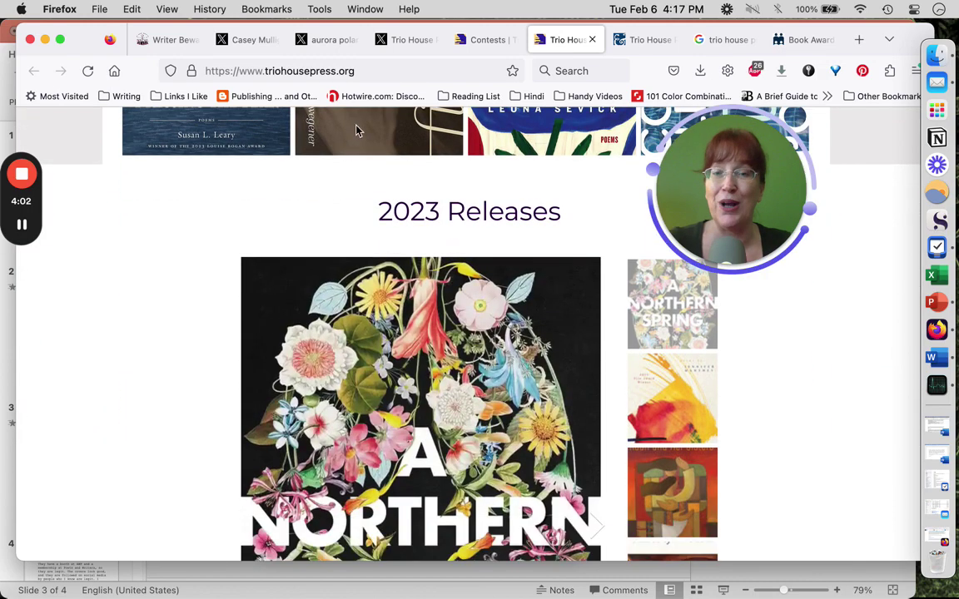
Step: Review the Contests page's Trio Award and Louise Bogan Award announcements and judge bios
{"action": "left_click", "coordinate": [489, 39]}
{"action": "scroll", "coordinate": [261, 294], "scroll_direction": "down", "scroll_amount": 3}
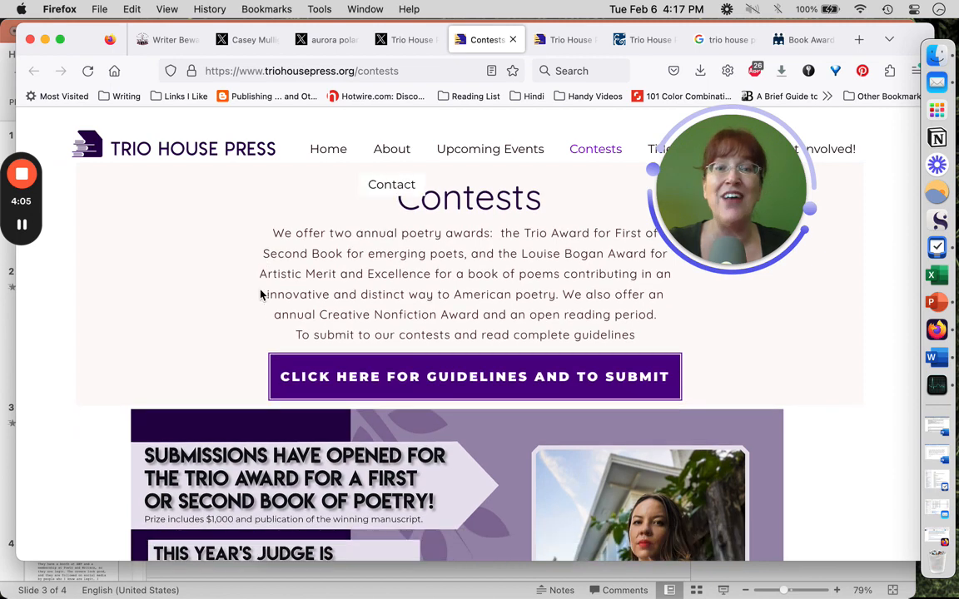
{"action": "scroll", "coordinate": [262, 295], "scroll_direction": "down", "scroll_amount": 2}
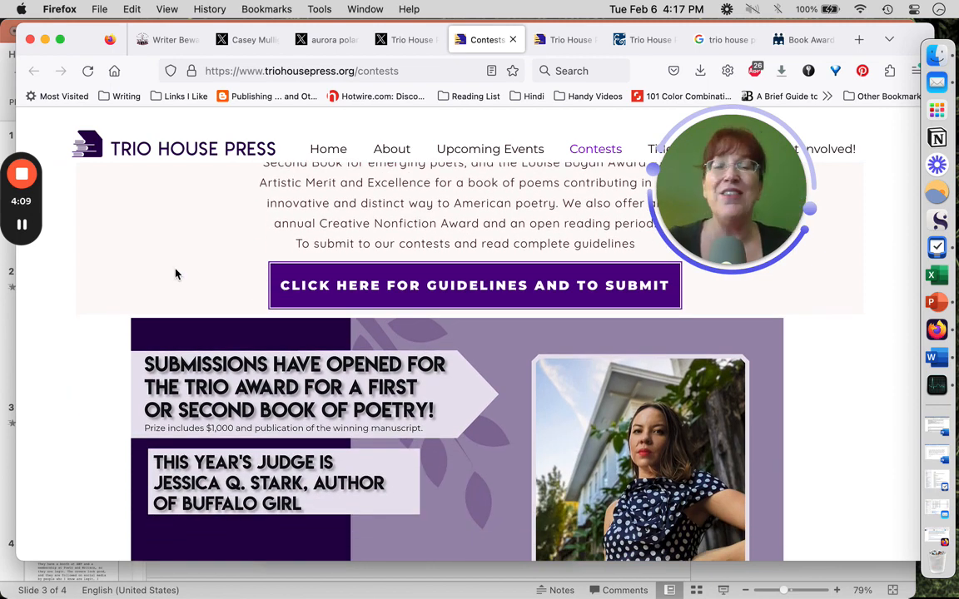
{"action": "scroll", "coordinate": [176, 273], "scroll_direction": "down", "scroll_amount": 3}
{"action": "scroll", "coordinate": [175, 273], "scroll_direction": "down", "scroll_amount": 2}
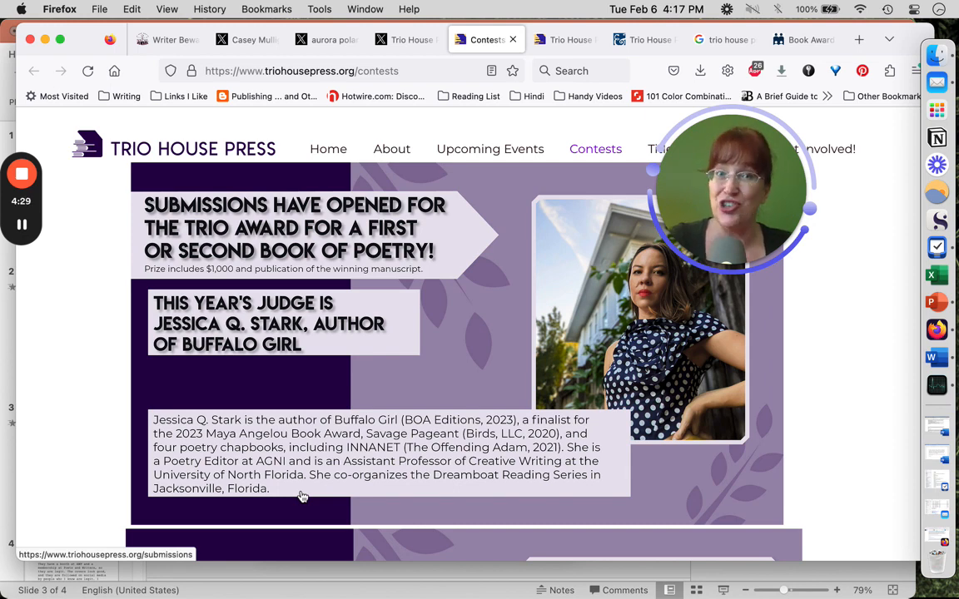
{"action": "scroll", "coordinate": [302, 496], "scroll_direction": "down", "scroll_amount": 3}
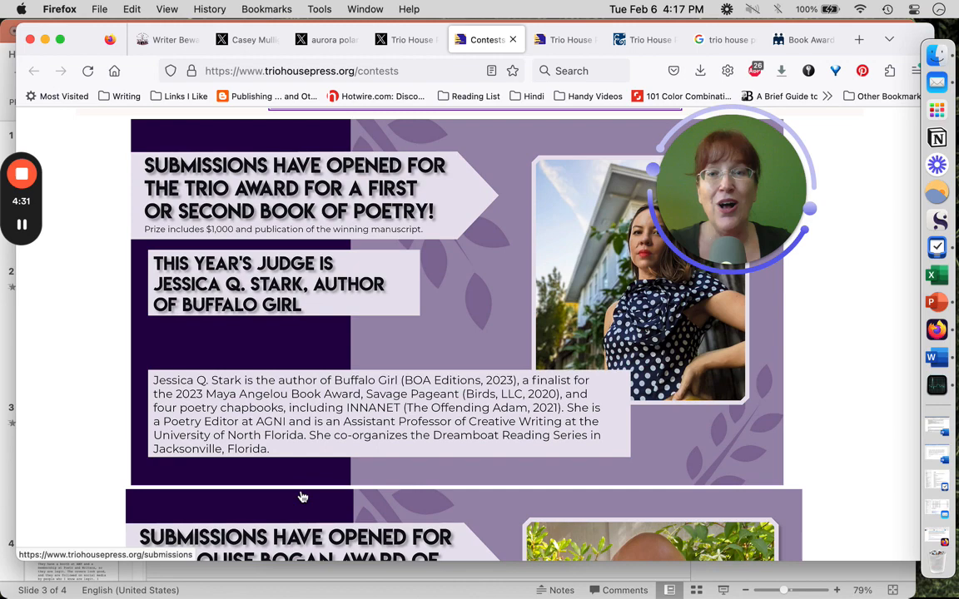
{"action": "scroll", "coordinate": [302, 496], "scroll_direction": "down", "scroll_amount": 2}
{"action": "scroll", "coordinate": [302, 496], "scroll_direction": "down", "scroll_amount": 2}
{"action": "scroll", "coordinate": [302, 496], "scroll_direction": "down", "scroll_amount": 2}
{"action": "scroll", "coordinate": [302, 496], "scroll_direction": "down", "scroll_amount": 1}
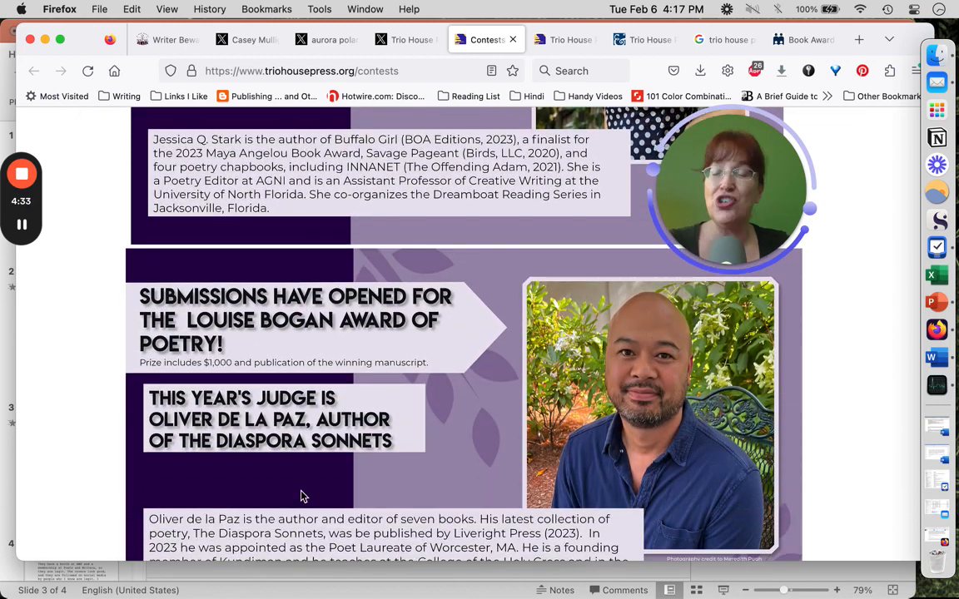
{"action": "scroll", "coordinate": [302, 496], "scroll_direction": "down", "scroll_amount": 1}
{"action": "scroll", "coordinate": [302, 496], "scroll_direction": "down", "scroll_amount": 2}
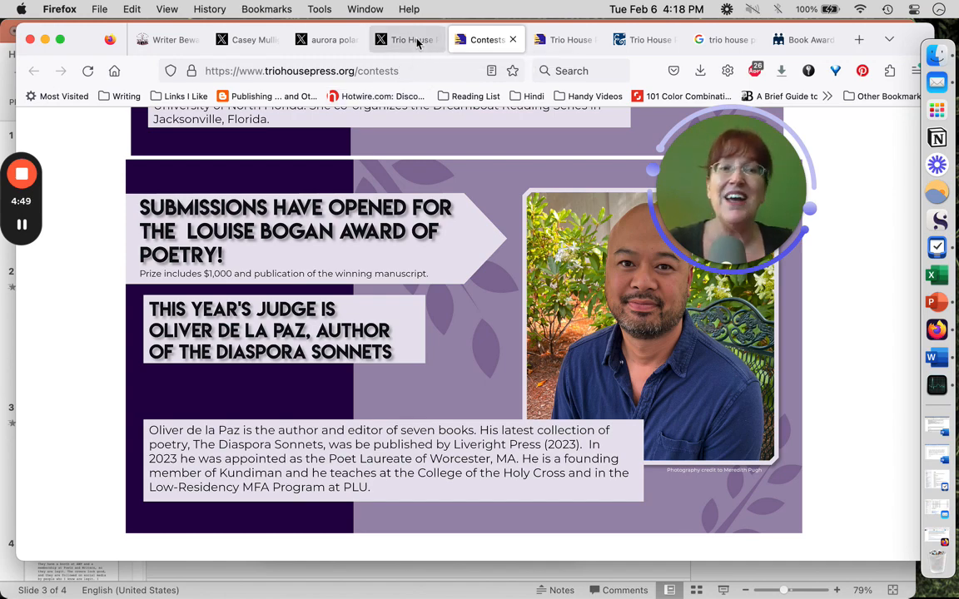
{"action": "left_click", "coordinate": [411, 40]}
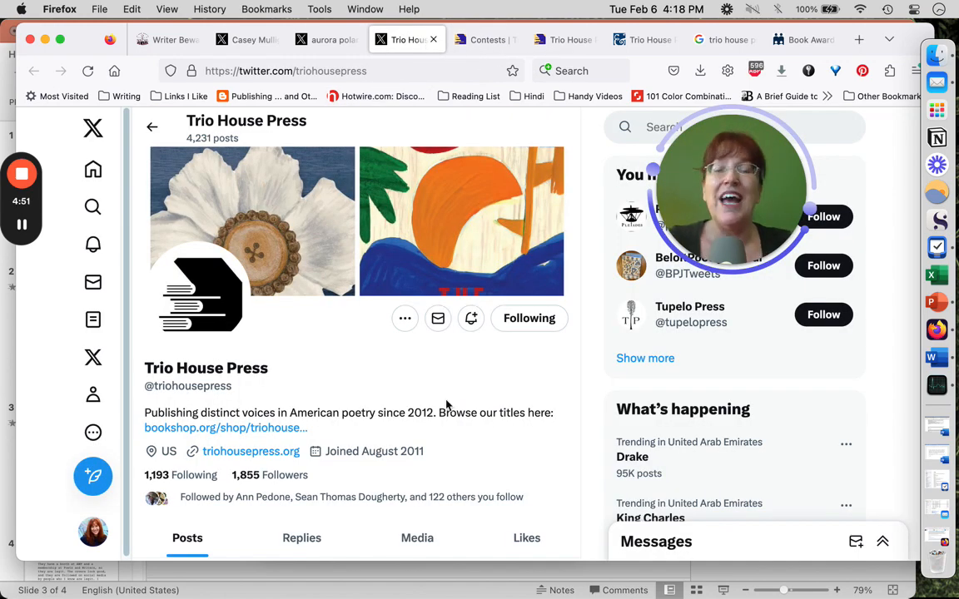
{"action": "scroll", "coordinate": [446, 405], "scroll_direction": "down", "scroll_amount": 2}
{"action": "scroll", "coordinate": [446, 406], "scroll_direction": "down", "scroll_amount": 2}
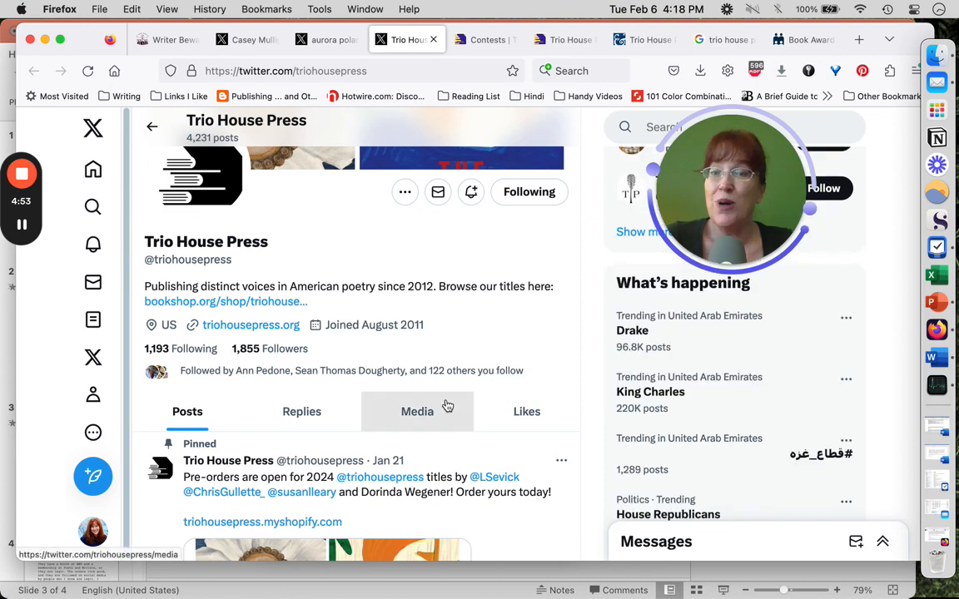
{"action": "scroll", "coordinate": [446, 406], "scroll_direction": "down", "scroll_amount": 2}
{"action": "scroll", "coordinate": [446, 406], "scroll_direction": "down", "scroll_amount": 2}
{"action": "scroll", "coordinate": [446, 405], "scroll_direction": "down", "scroll_amount": 2}
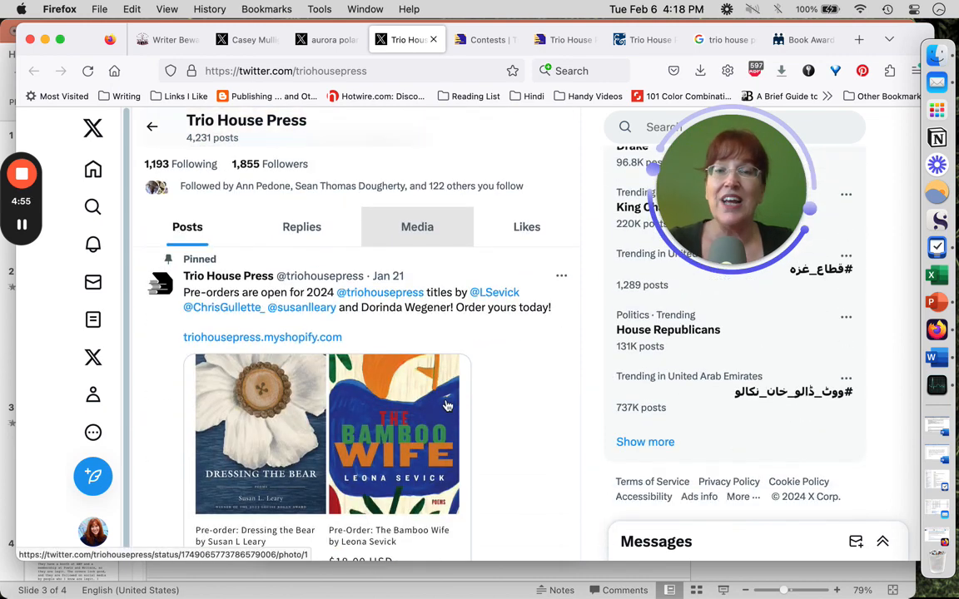
{"action": "scroll", "coordinate": [446, 406], "scroll_direction": "down", "scroll_amount": 2}
{"action": "scroll", "coordinate": [446, 405], "scroll_direction": "down", "scroll_amount": 2}
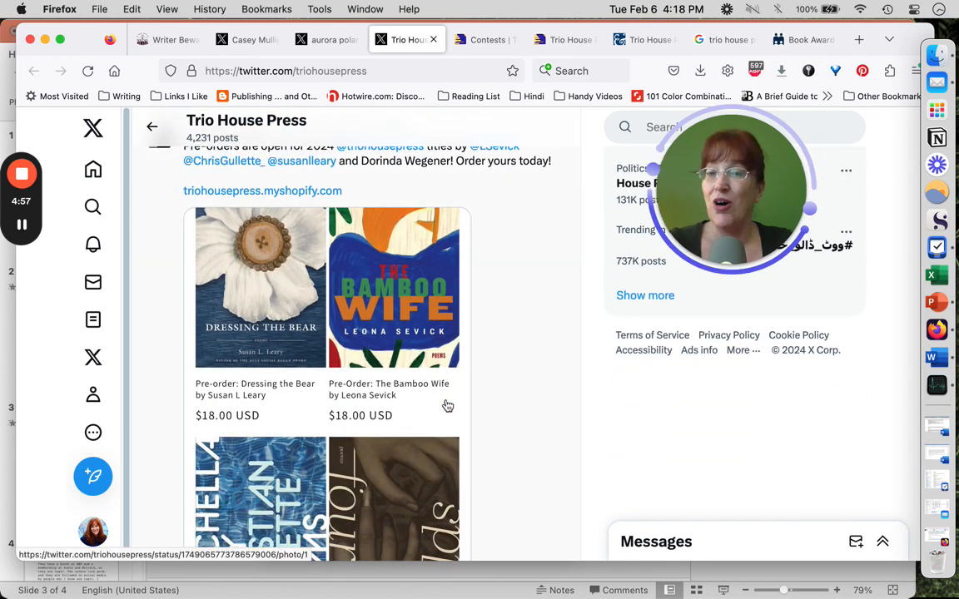
{"action": "scroll", "coordinate": [446, 406], "scroll_direction": "down", "scroll_amount": 2}
{"action": "scroll", "coordinate": [446, 405], "scroll_direction": "down", "scroll_amount": 1}
{"action": "scroll", "coordinate": [446, 406], "scroll_direction": "down", "scroll_amount": 2}
{"action": "scroll", "coordinate": [446, 405], "scroll_direction": "down", "scroll_amount": 2}
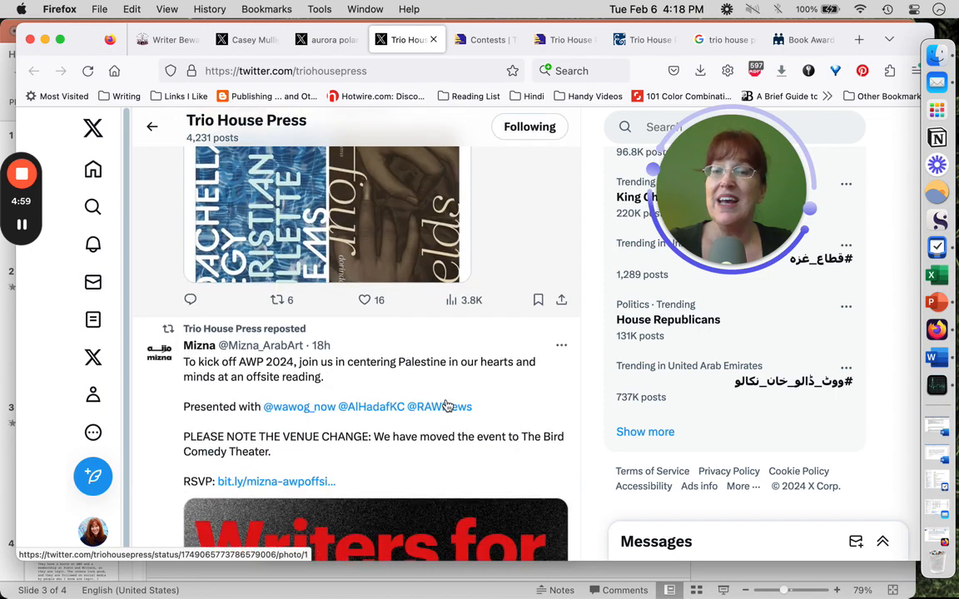
{"action": "scroll", "coordinate": [446, 406], "scroll_direction": "down", "scroll_amount": 2}
{"action": "scroll", "coordinate": [446, 405], "scroll_direction": "down", "scroll_amount": 2}
{"action": "scroll", "coordinate": [446, 405], "scroll_direction": "down", "scroll_amount": 1}
{"action": "scroll", "coordinate": [446, 405], "scroll_direction": "down", "scroll_amount": 2}
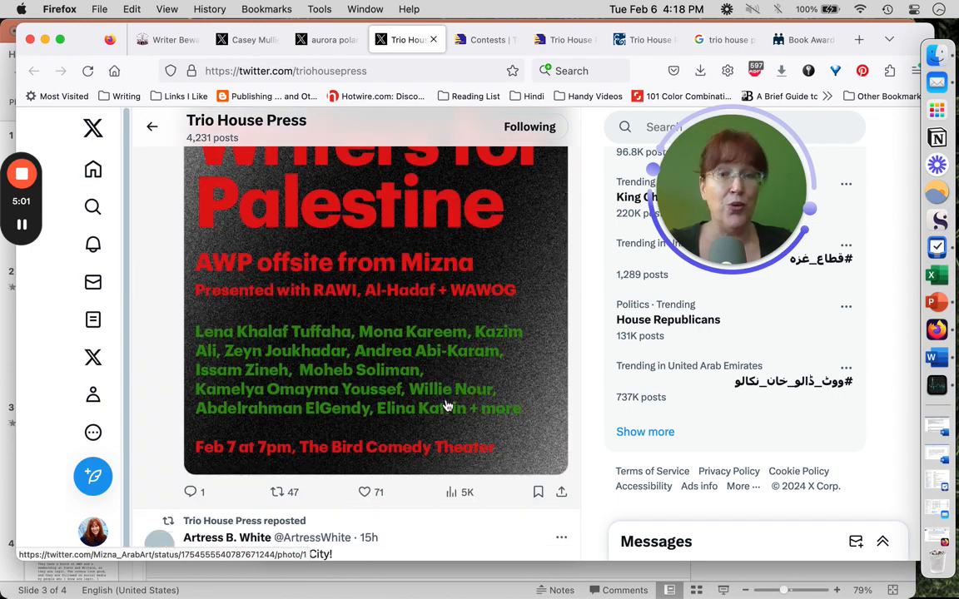
{"action": "scroll", "coordinate": [446, 405], "scroll_direction": "down", "scroll_amount": 2}
{"action": "scroll", "coordinate": [446, 405], "scroll_direction": "down", "scroll_amount": 1}
{"action": "scroll", "coordinate": [447, 405], "scroll_direction": "down", "scroll_amount": 3}
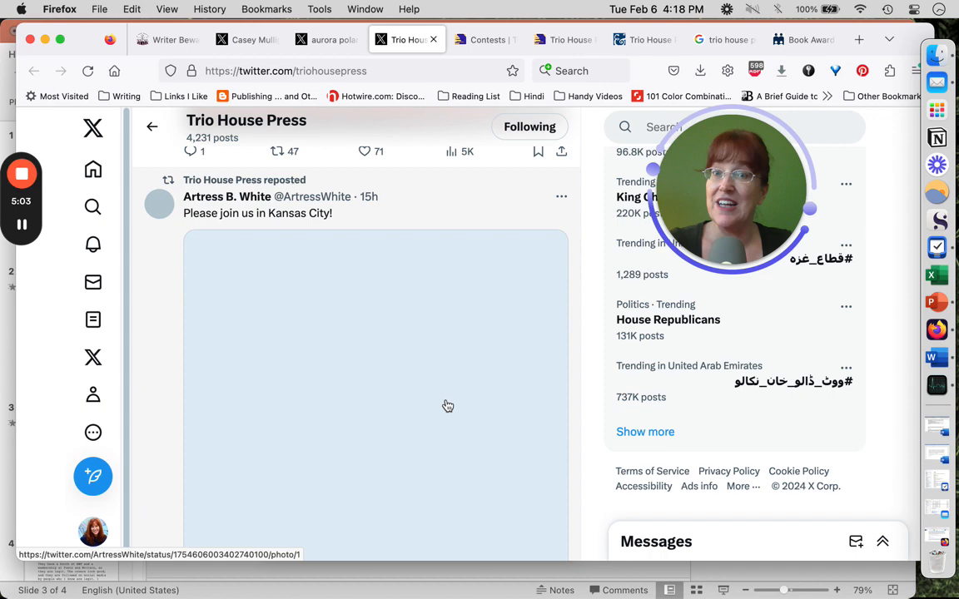
{"action": "scroll", "coordinate": [448, 405], "scroll_direction": "down", "scroll_amount": 2}
{"action": "scroll", "coordinate": [448, 405], "scroll_direction": "down", "scroll_amount": 1}
{"action": "scroll", "coordinate": [447, 406], "scroll_direction": "down", "scroll_amount": 1}
{"action": "scroll", "coordinate": [448, 405], "scroll_direction": "down", "scroll_amount": 2}
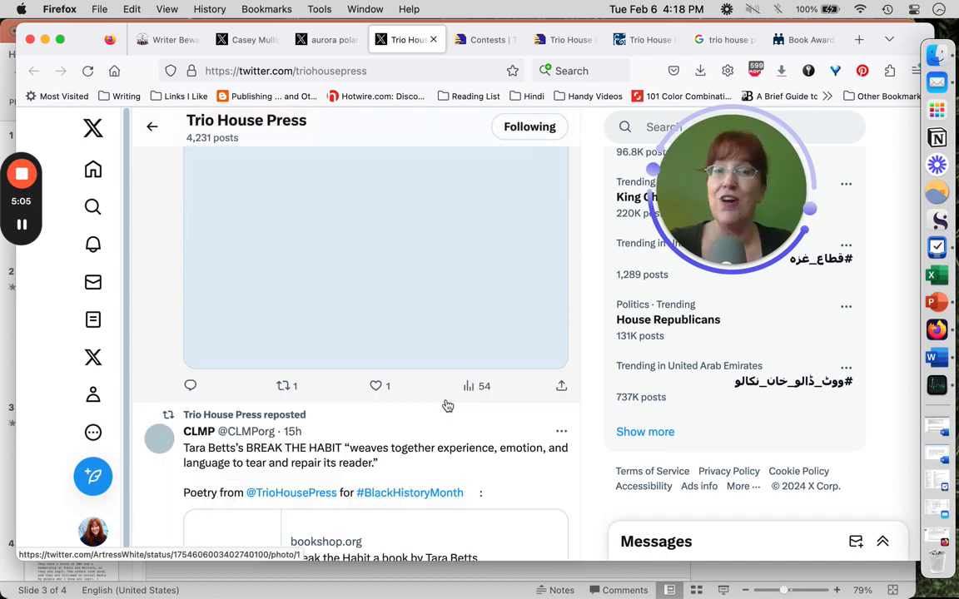
{"action": "scroll", "coordinate": [448, 405], "scroll_direction": "down", "scroll_amount": 2}
{"action": "scroll", "coordinate": [447, 405], "scroll_direction": "down", "scroll_amount": 1}
{"action": "scroll", "coordinate": [448, 405], "scroll_direction": "down", "scroll_amount": 2}
{"action": "scroll", "coordinate": [447, 406], "scroll_direction": "down", "scroll_amount": 1}
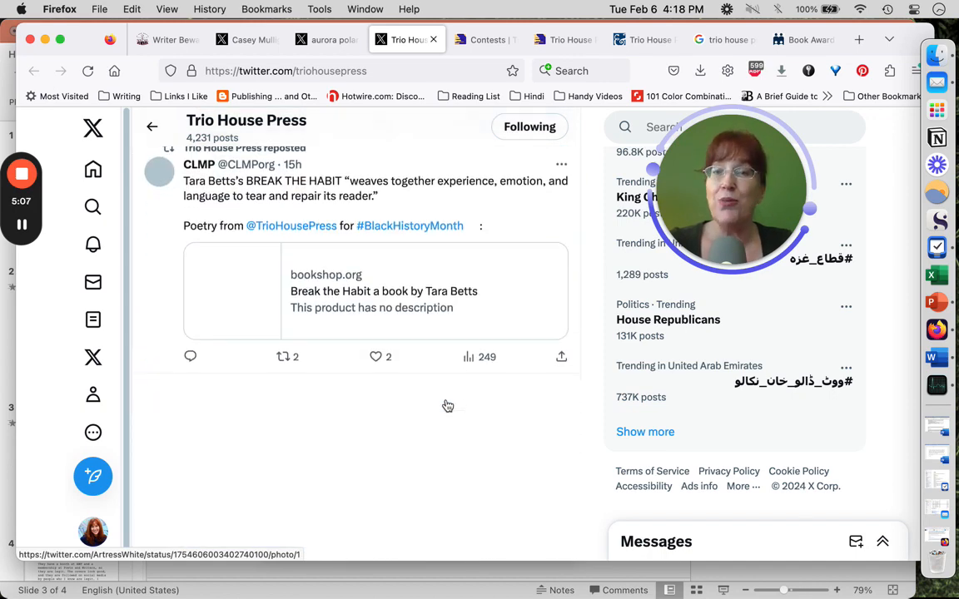
{"action": "scroll", "coordinate": [447, 406], "scroll_direction": "down", "scroll_amount": 1}
{"action": "scroll", "coordinate": [448, 406], "scroll_direction": "down", "scroll_amount": 1}
{"action": "scroll", "coordinate": [448, 405], "scroll_direction": "down", "scroll_amount": 1}
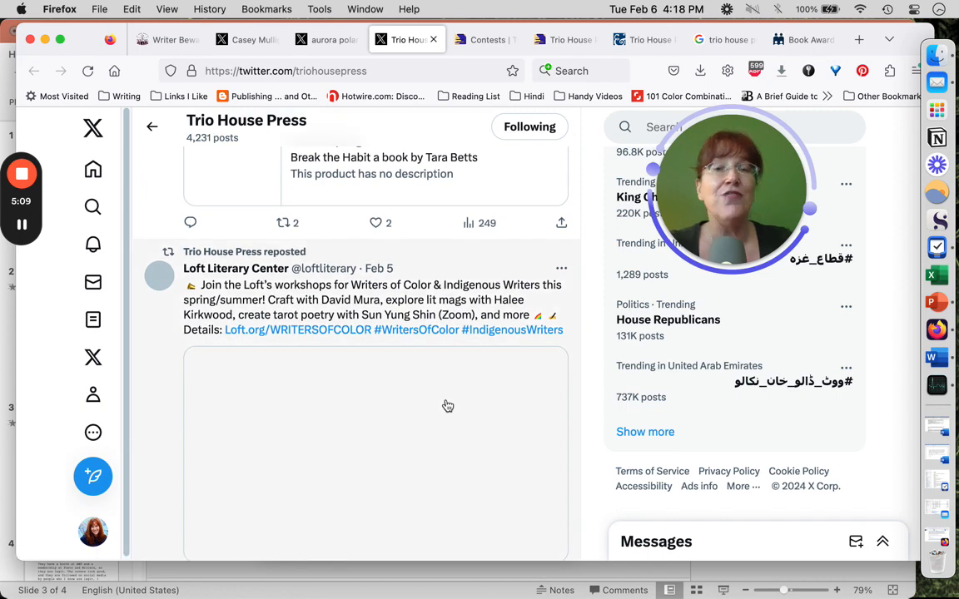
{"action": "scroll", "coordinate": [448, 406], "scroll_direction": "down", "scroll_amount": 2}
{"action": "scroll", "coordinate": [447, 405], "scroll_direction": "down", "scroll_amount": 1}
{"action": "scroll", "coordinate": [448, 406], "scroll_direction": "down", "scroll_amount": 3}
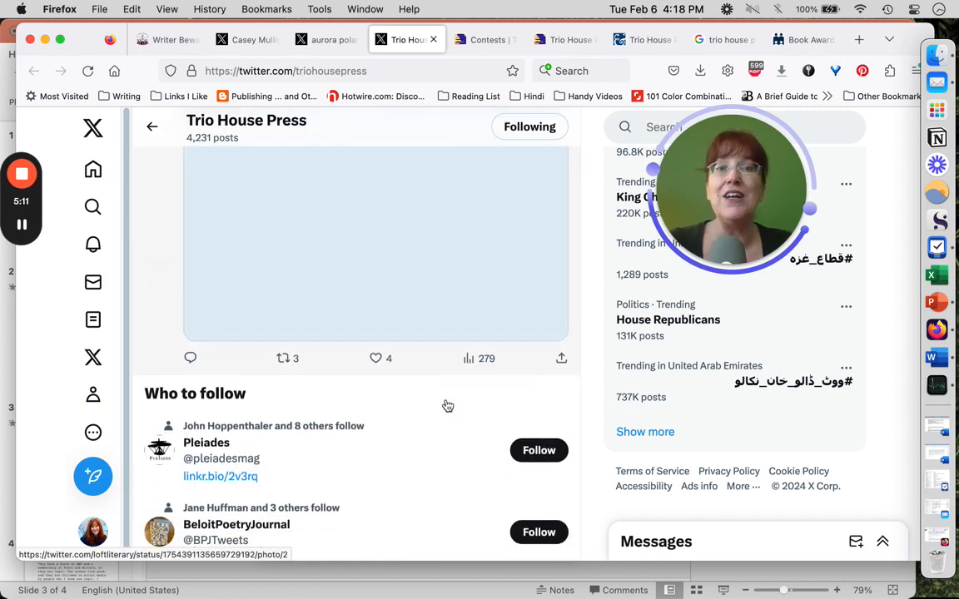
{"action": "scroll", "coordinate": [448, 406], "scroll_direction": "down", "scroll_amount": 1}
{"action": "scroll", "coordinate": [447, 405], "scroll_direction": "down", "scroll_amount": 1}
{"action": "scroll", "coordinate": [448, 405], "scroll_direction": "down", "scroll_amount": 2}
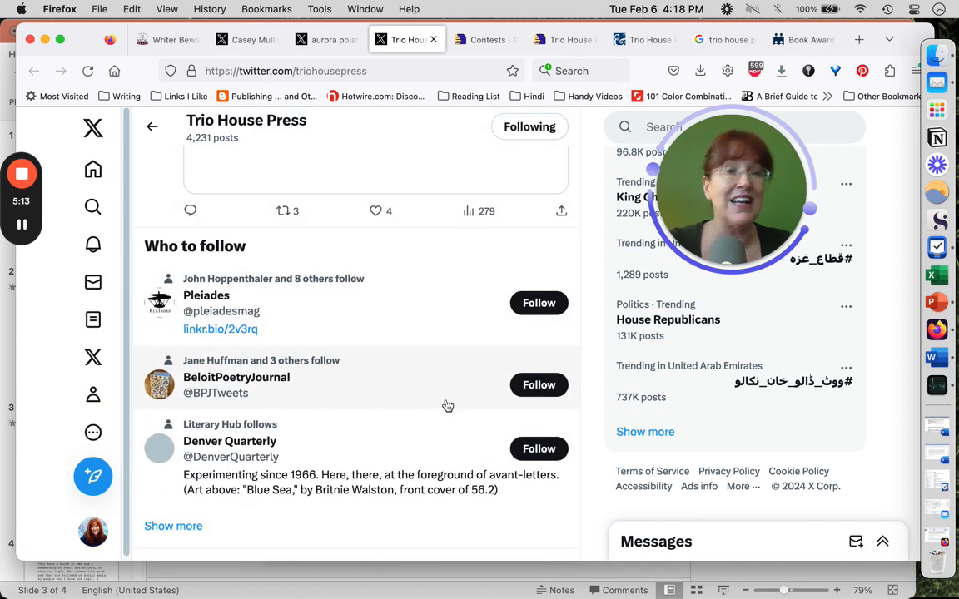
{"action": "scroll", "coordinate": [447, 405], "scroll_direction": "down", "scroll_amount": 2}
{"action": "scroll", "coordinate": [448, 406], "scroll_direction": "up", "scroll_amount": 4}
{"action": "scroll", "coordinate": [448, 406], "scroll_direction": "up", "scroll_amount": 10}
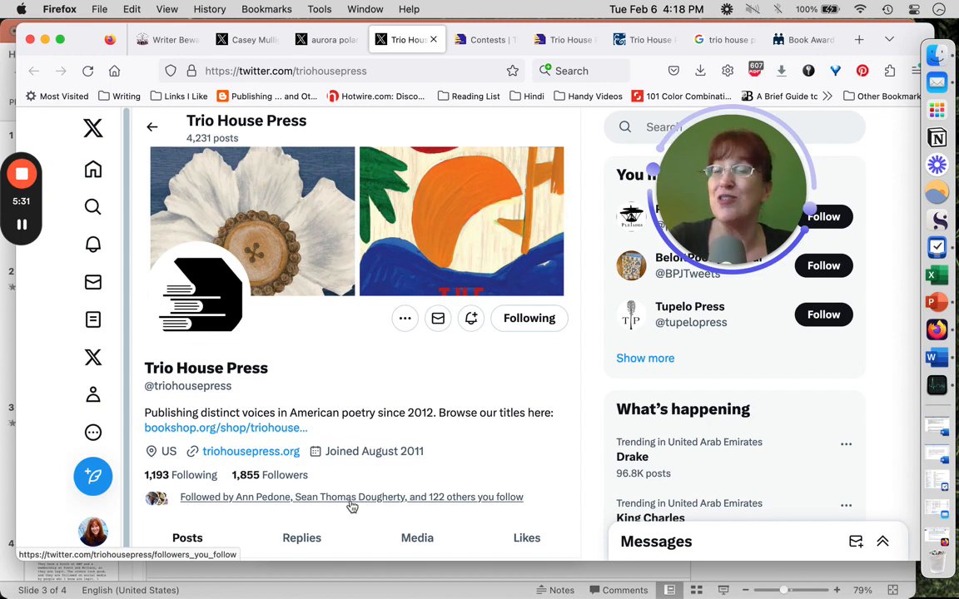
Step: Review the 'aurora polaris award' Twitter results, then Casey Mulligan Walsh's memoir announcement
{"action": "left_click", "coordinate": [329, 39]}
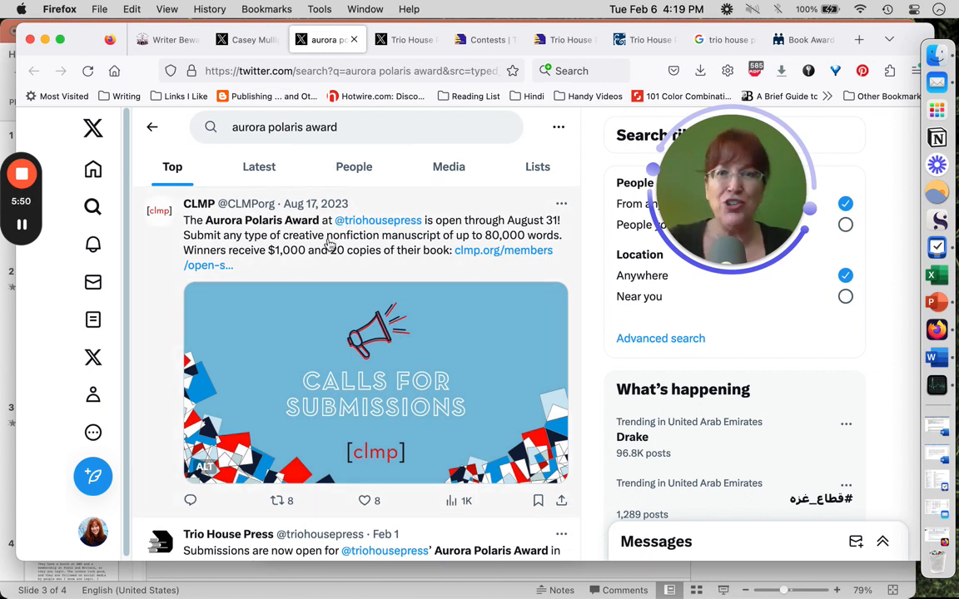
{"action": "left_click", "coordinate": [246, 39]}
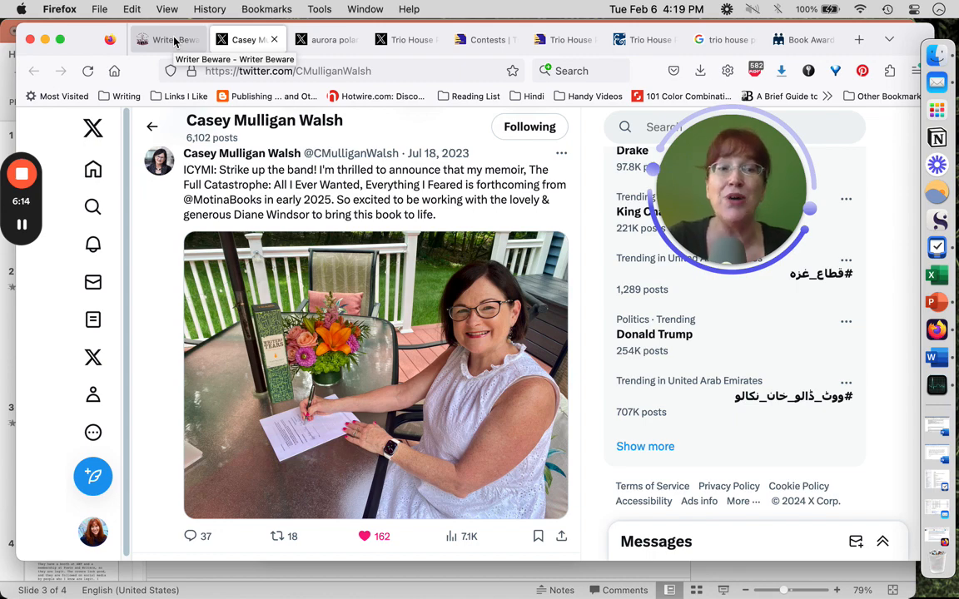
Step: Review the Writer Beware blog's latest posts on bad contracts and scam websites
{"action": "left_click", "coordinate": [175, 41]}
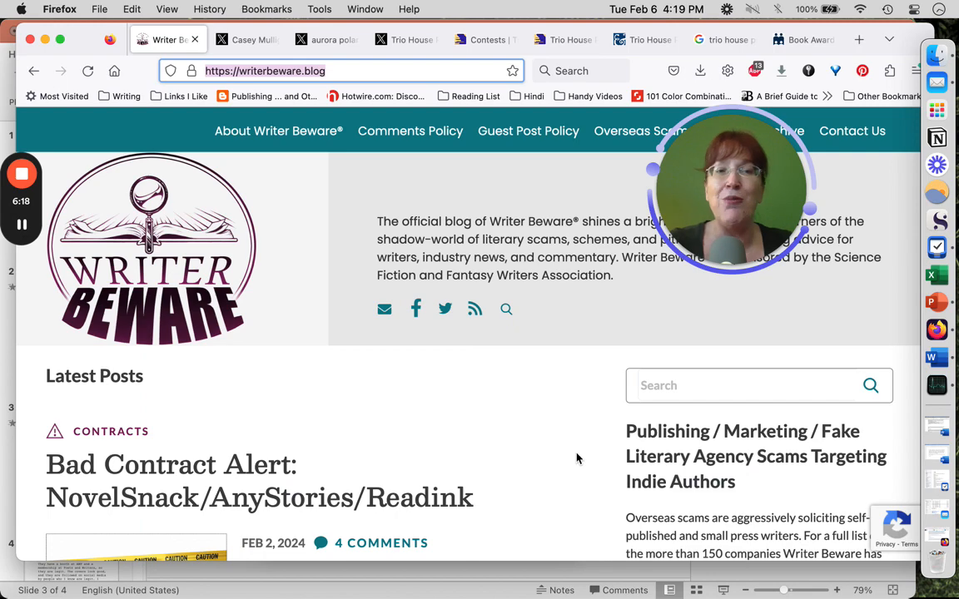
{"action": "scroll", "coordinate": [577, 458], "scroll_direction": "down", "scroll_amount": 3}
{"action": "scroll", "coordinate": [578, 458], "scroll_direction": "down", "scroll_amount": 2}
{"action": "scroll", "coordinate": [577, 458], "scroll_direction": "down", "scroll_amount": 2}
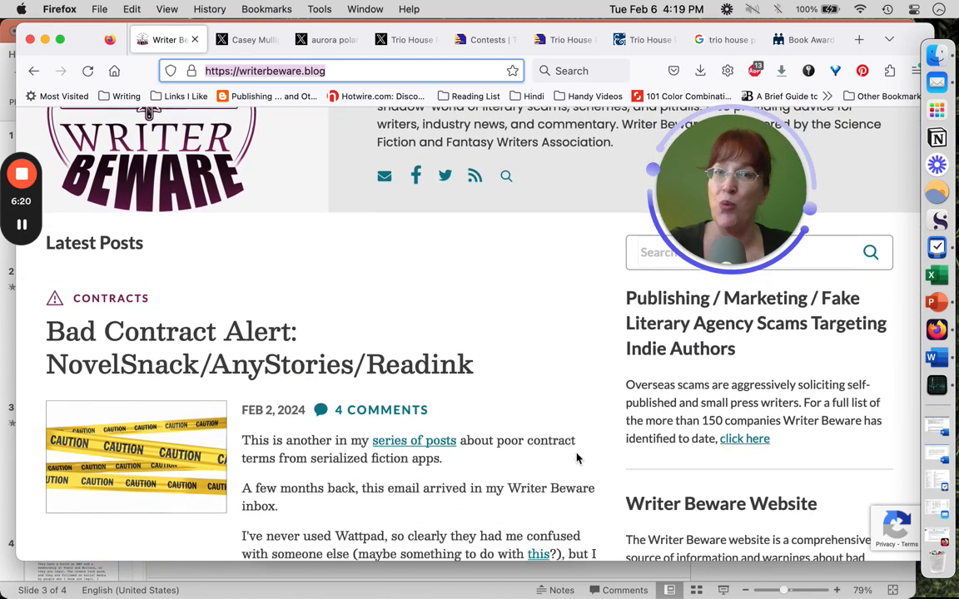
{"action": "scroll", "coordinate": [577, 458], "scroll_direction": "down", "scroll_amount": 2}
{"action": "scroll", "coordinate": [577, 457], "scroll_direction": "down", "scroll_amount": 2}
{"action": "scroll", "coordinate": [577, 457], "scroll_direction": "down", "scroll_amount": 2}
{"action": "scroll", "coordinate": [578, 458], "scroll_direction": "down", "scroll_amount": 2}
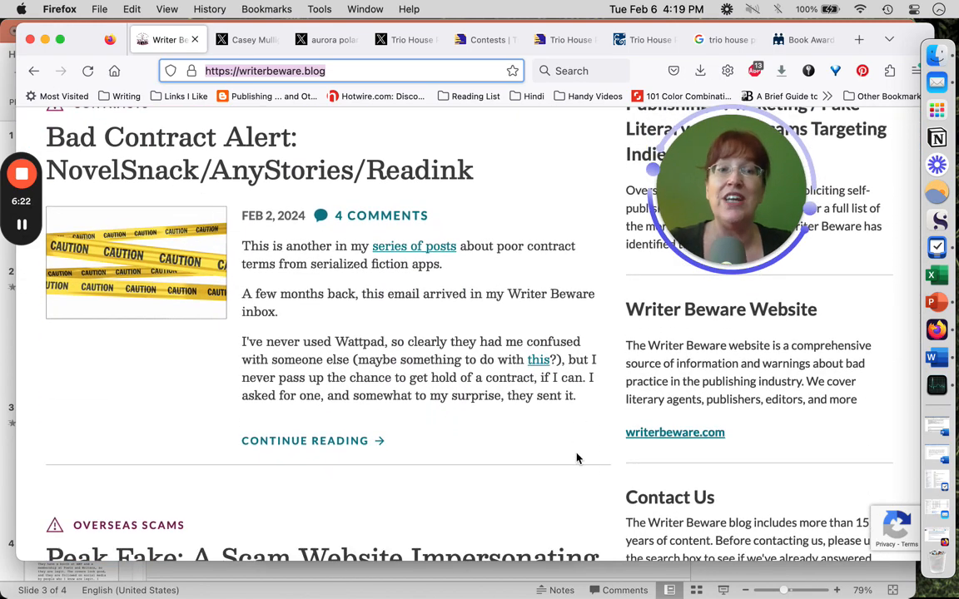
{"action": "scroll", "coordinate": [577, 457], "scroll_direction": "down", "scroll_amount": 1}
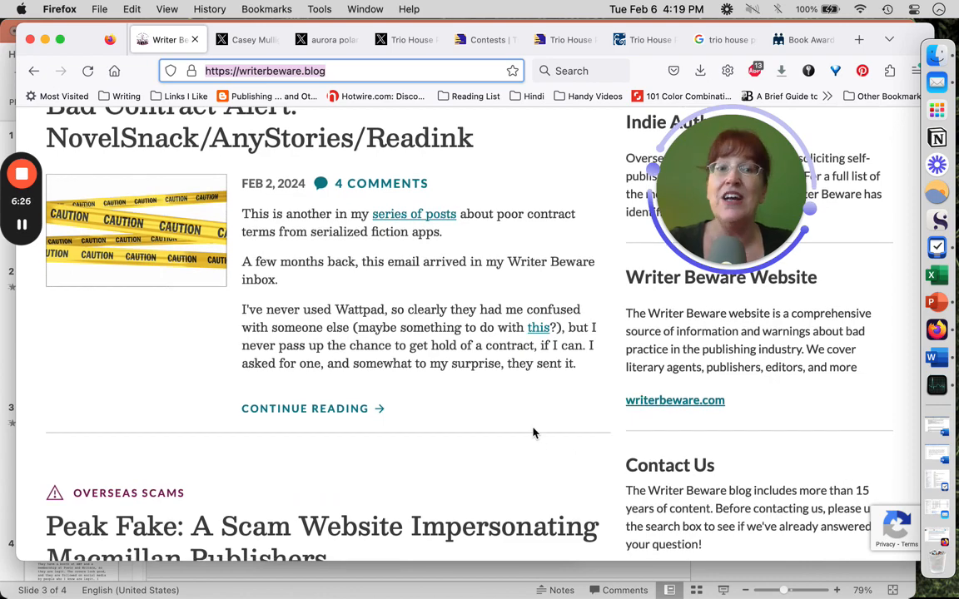
{"action": "scroll", "coordinate": [534, 433], "scroll_direction": "down", "scroll_amount": 2}
{"action": "scroll", "coordinate": [534, 432], "scroll_direction": "down", "scroll_amount": 2}
{"action": "scroll", "coordinate": [534, 433], "scroll_direction": "down", "scroll_amount": 2}
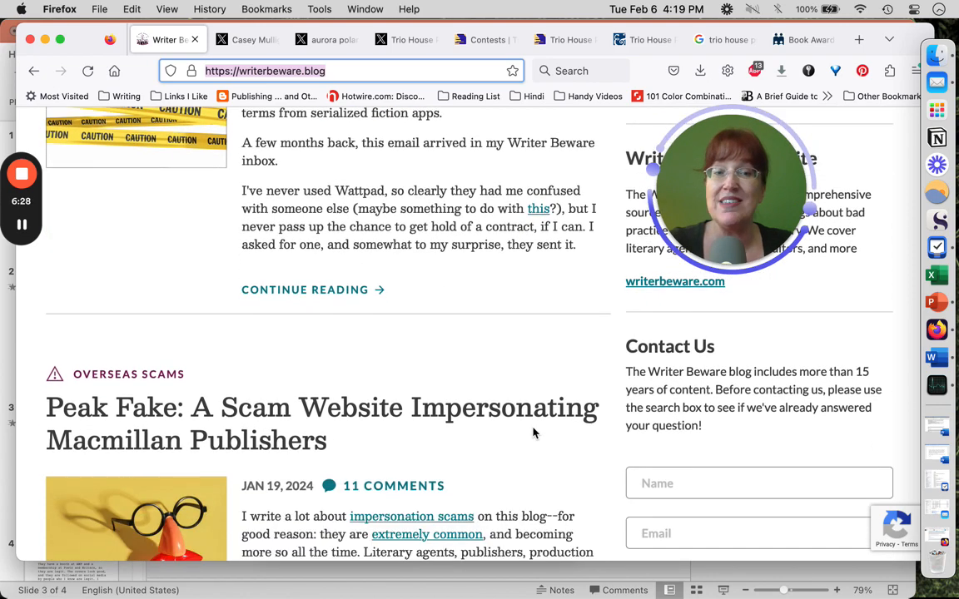
{"action": "scroll", "coordinate": [534, 433], "scroll_direction": "down", "scroll_amount": 2}
{"action": "scroll", "coordinate": [534, 433], "scroll_direction": "down", "scroll_amount": 2}
{"action": "scroll", "coordinate": [534, 433], "scroll_direction": "down", "scroll_amount": 2}
{"action": "scroll", "coordinate": [534, 433], "scroll_direction": "down", "scroll_amount": 1}
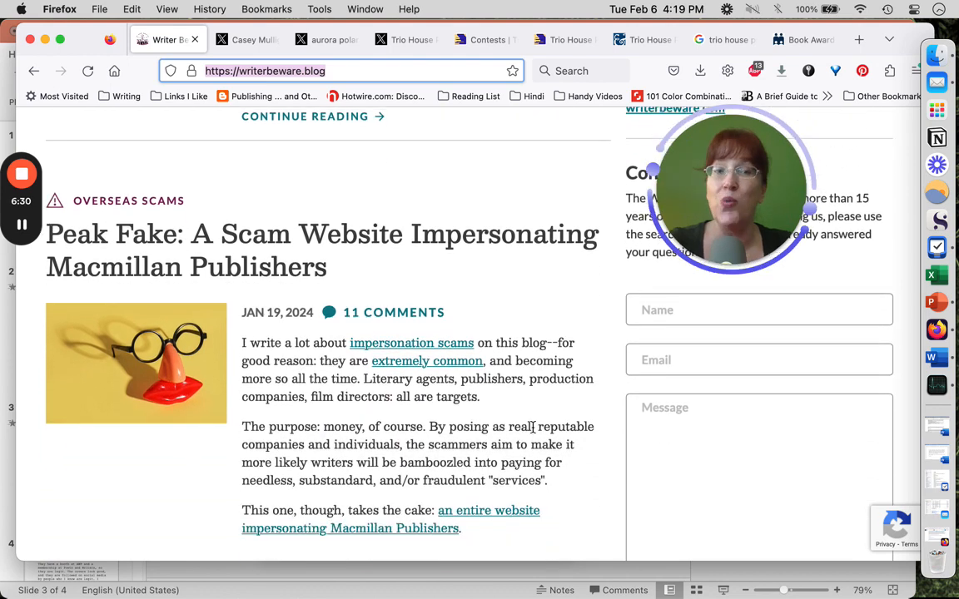
{"action": "scroll", "coordinate": [534, 432], "scroll_direction": "down", "scroll_amount": 1}
{"action": "scroll", "coordinate": [534, 427], "scroll_direction": "down", "scroll_amount": 1}
{"action": "scroll", "coordinate": [534, 427], "scroll_direction": "down", "scroll_amount": 1}
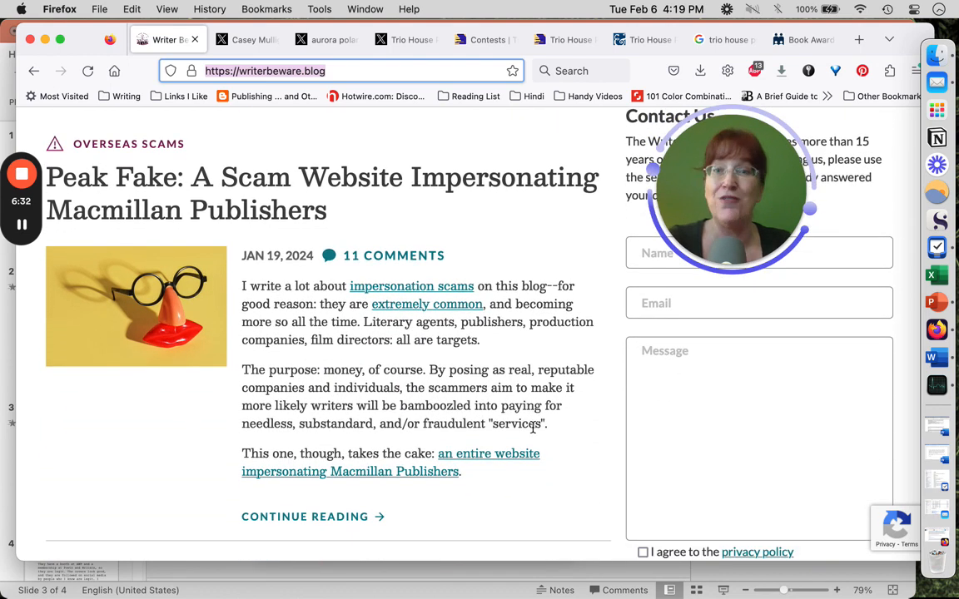
{"action": "scroll", "coordinate": [534, 428], "scroll_direction": "down", "scroll_amount": 1}
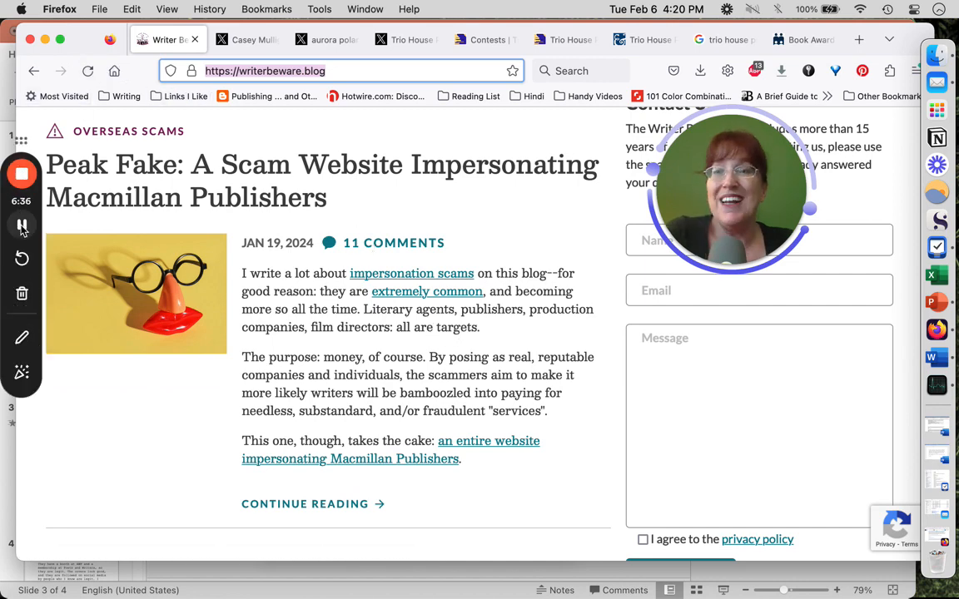
{"action": "mouse_move", "coordinate": [22, 225]}
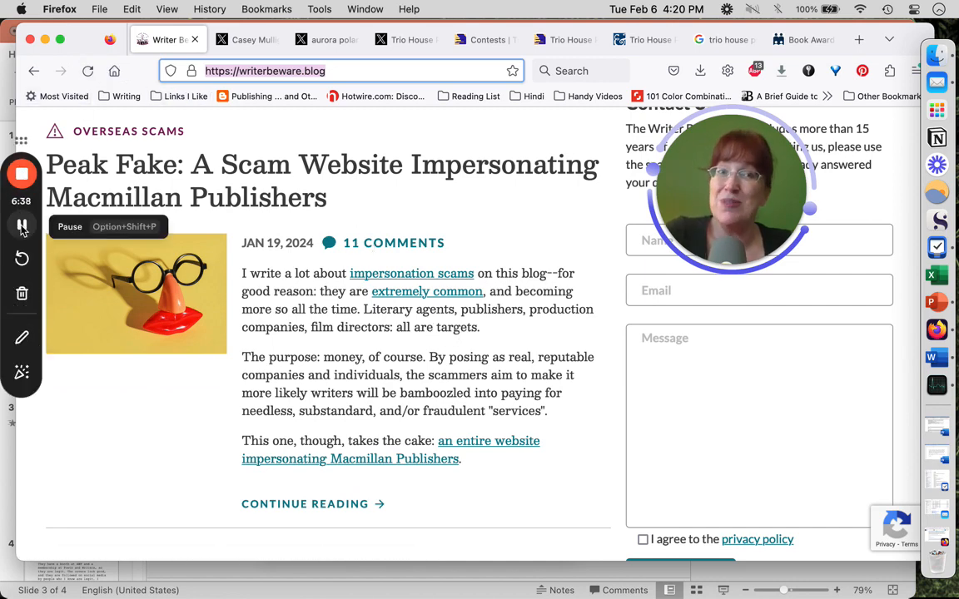
Step: Advance to the checklist slide's first question about online presence and watchdog sites
{"action": "left_click", "coordinate": [24, 226]}
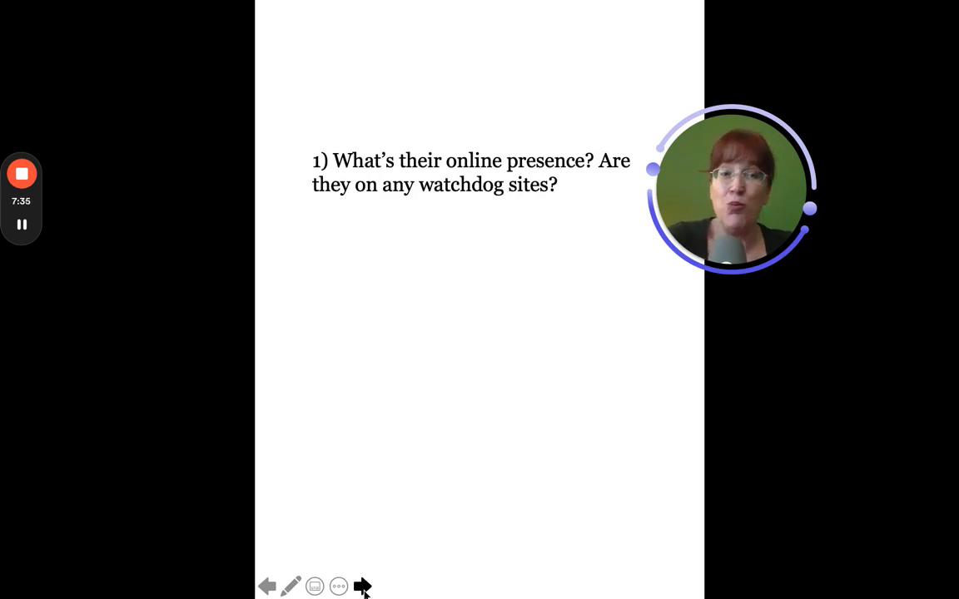
Step: Animate in checklist questions two through five: online offerings, trusted opinions, professional public presence
{"action": "left_click", "coordinate": [362, 586]}
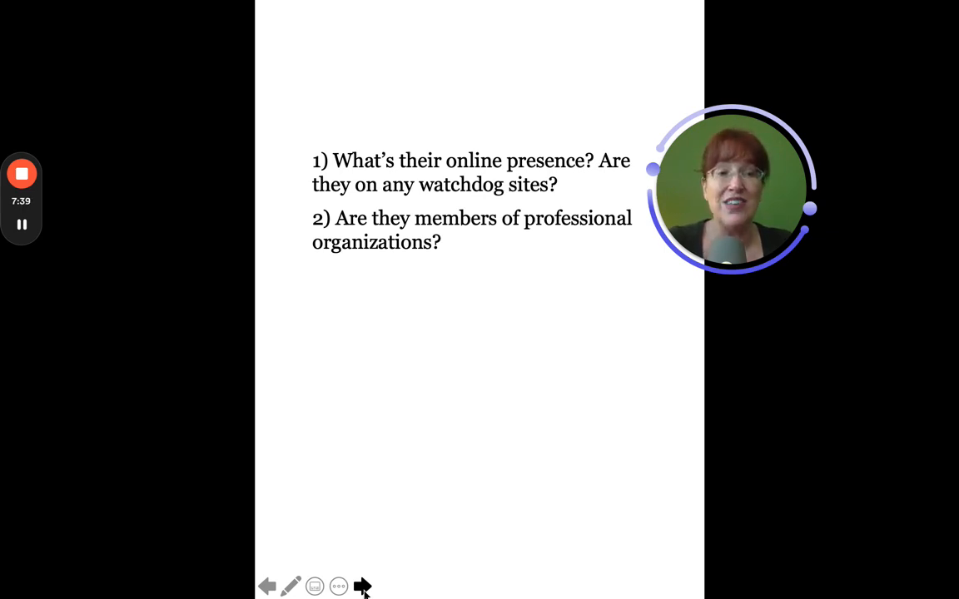
{"action": "left_click", "coordinate": [362, 586]}
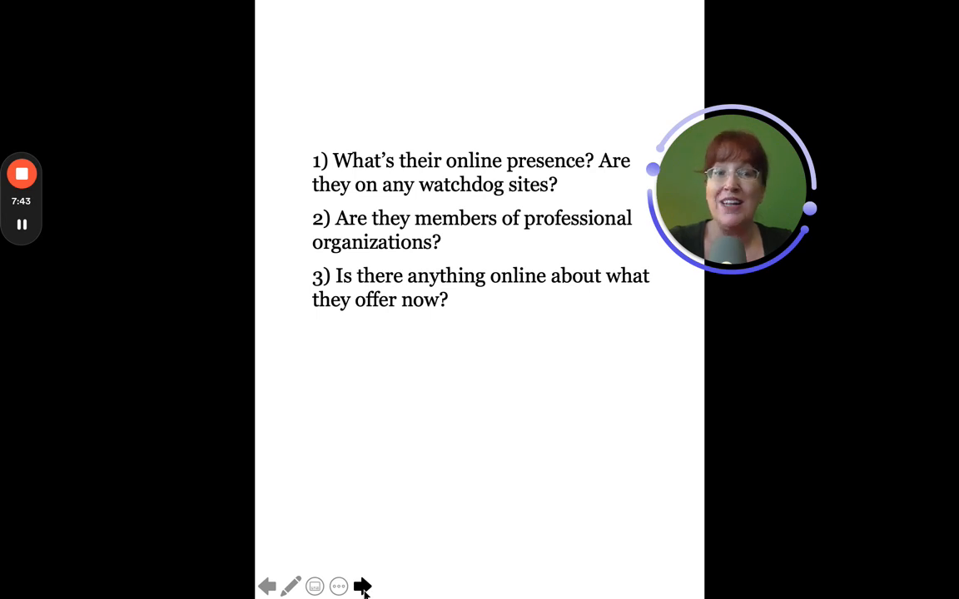
{"action": "left_click", "coordinate": [362, 586]}
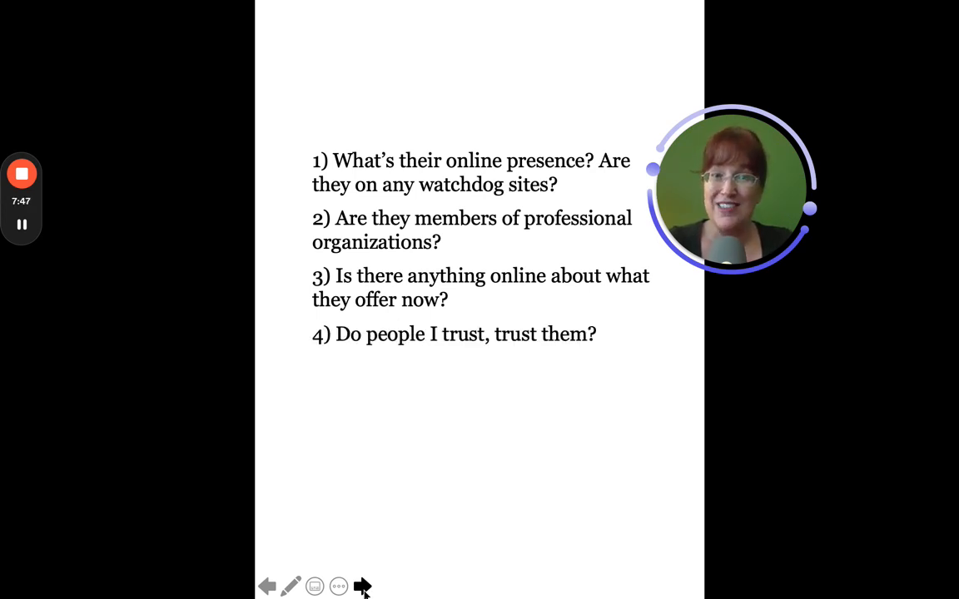
{"action": "left_click", "coordinate": [363, 587]}
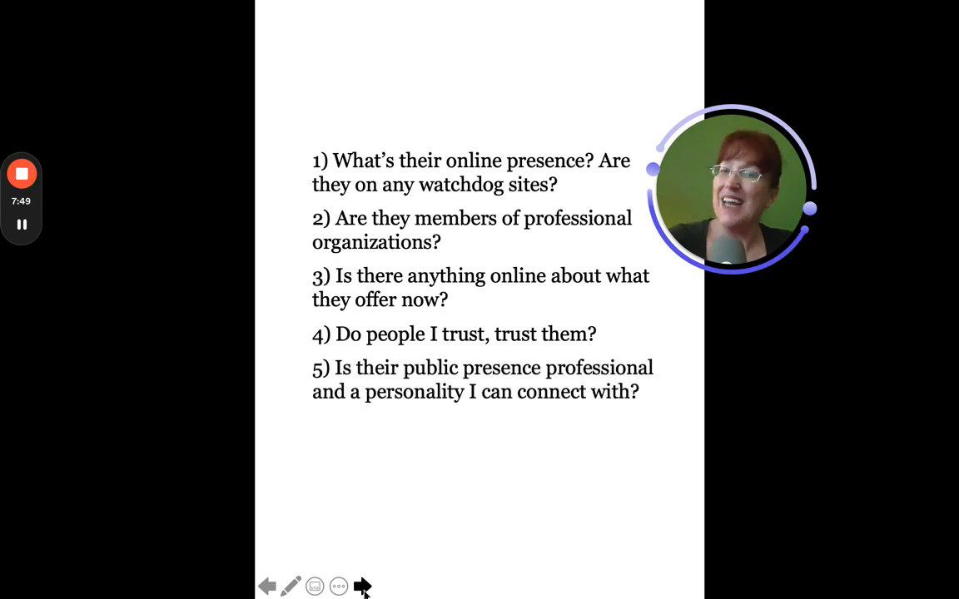